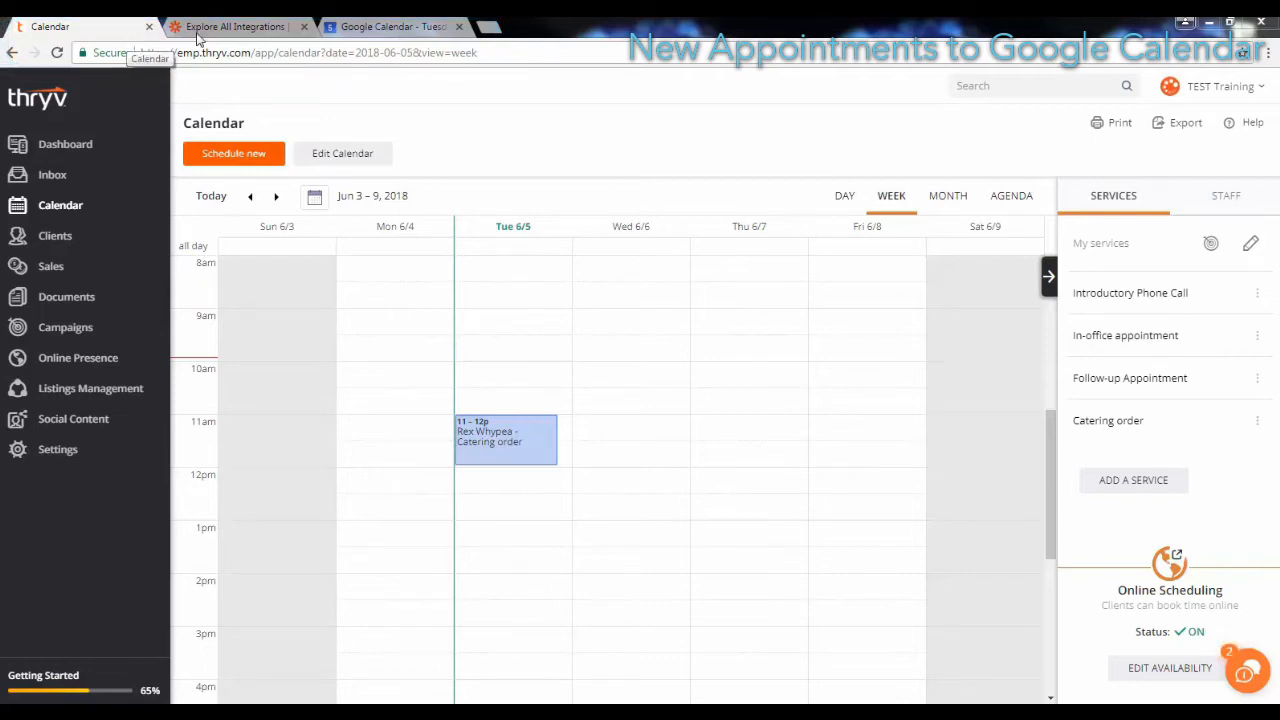
Step: Look over the Zapier integrations page and compare Google Calendar's June 5 schedule with the Thryv calendar
{"action": "left_click", "coordinate": [240, 30]}
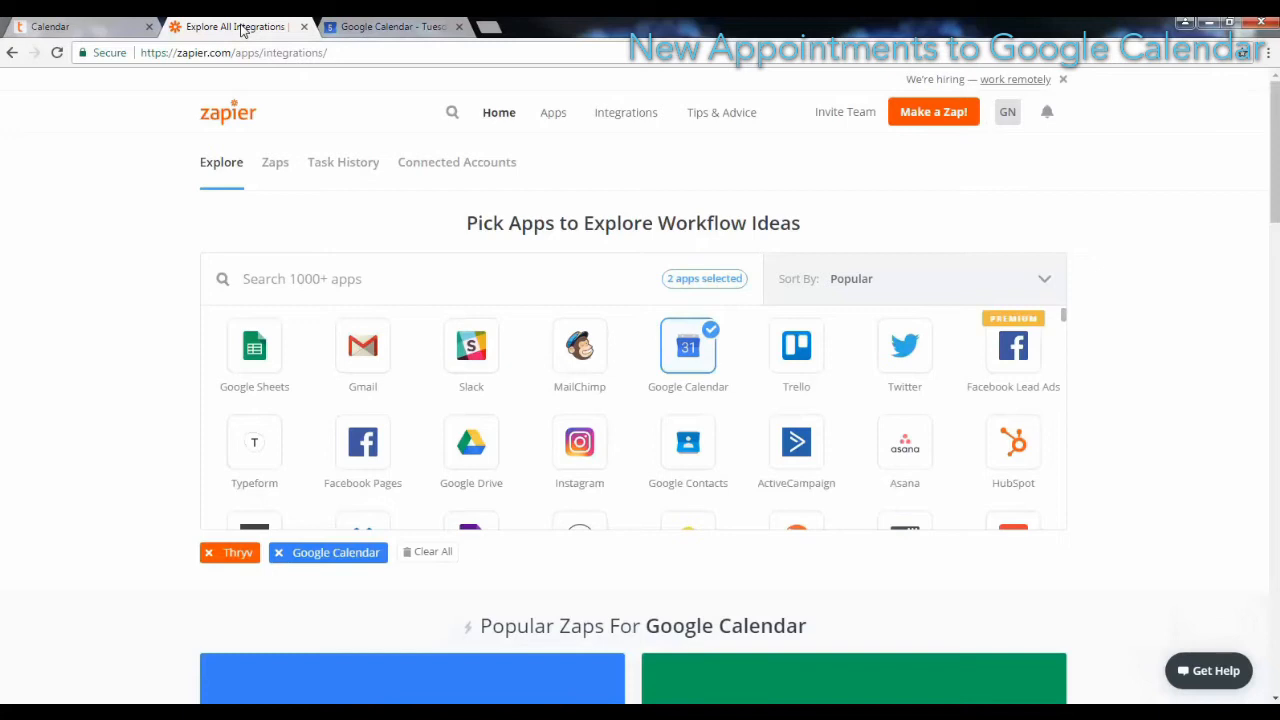
{"action": "left_click", "coordinate": [376, 28]}
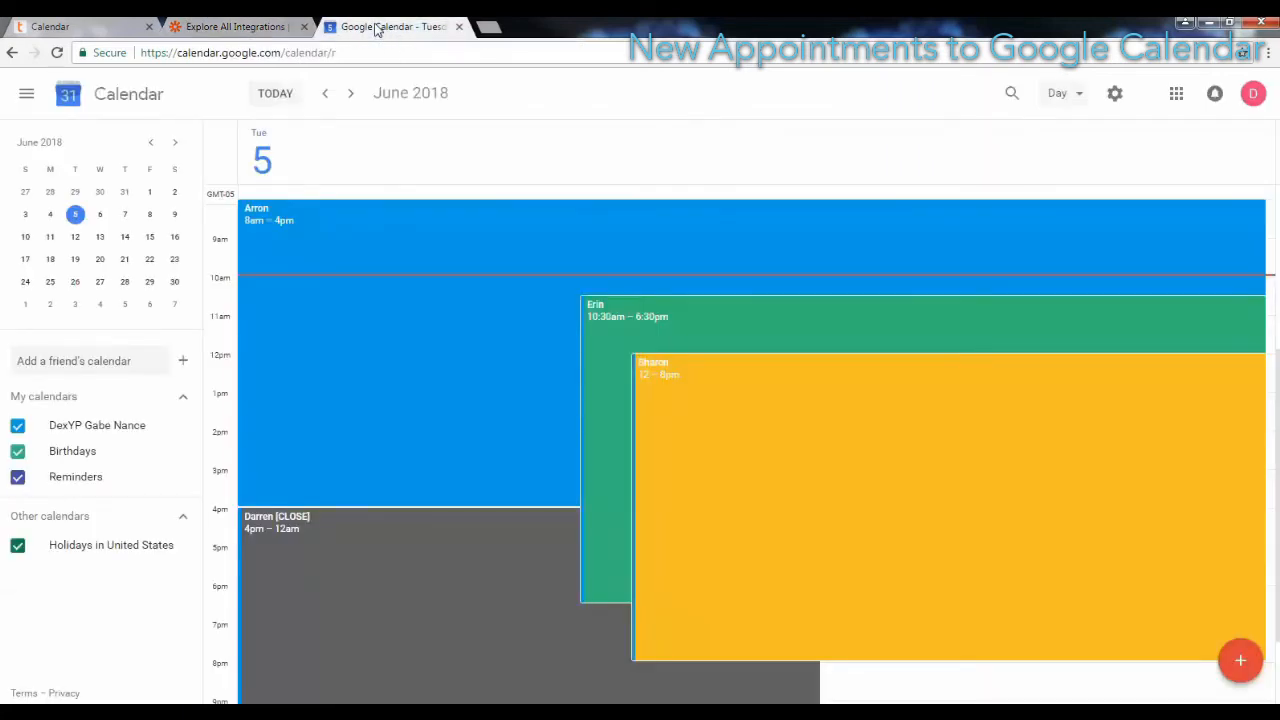
{"action": "left_click", "coordinate": [99, 30]}
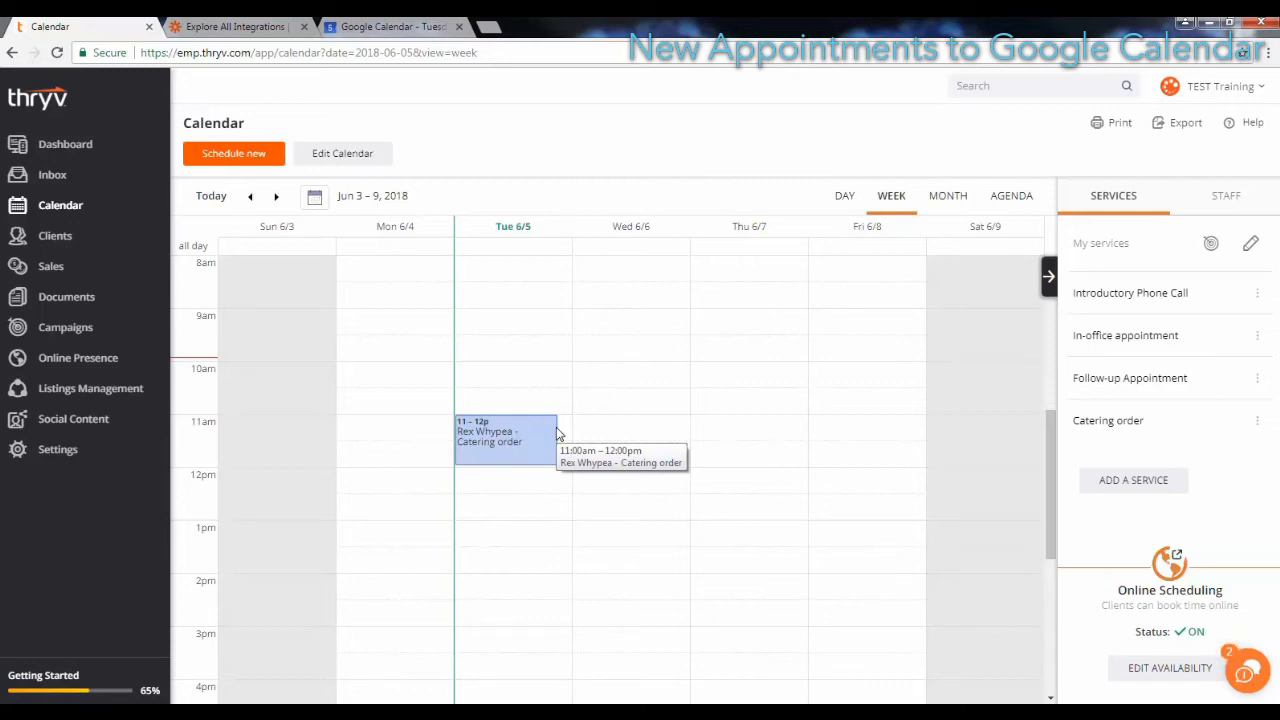
Step: Switch to Zapier and start making a new Zap from the Google Calendar app details
{"action": "left_click", "coordinate": [259, 30]}
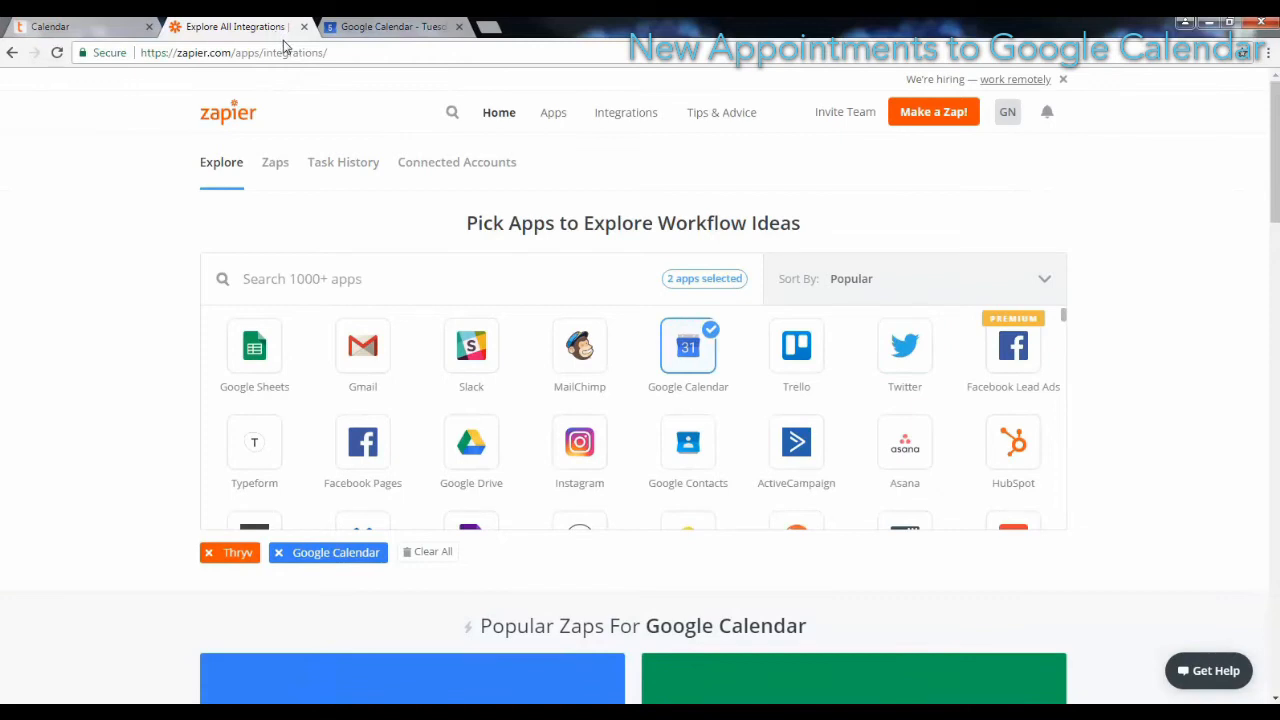
{"action": "scroll", "coordinate": [286, 47], "scroll_direction": "down", "scroll_amount": 18}
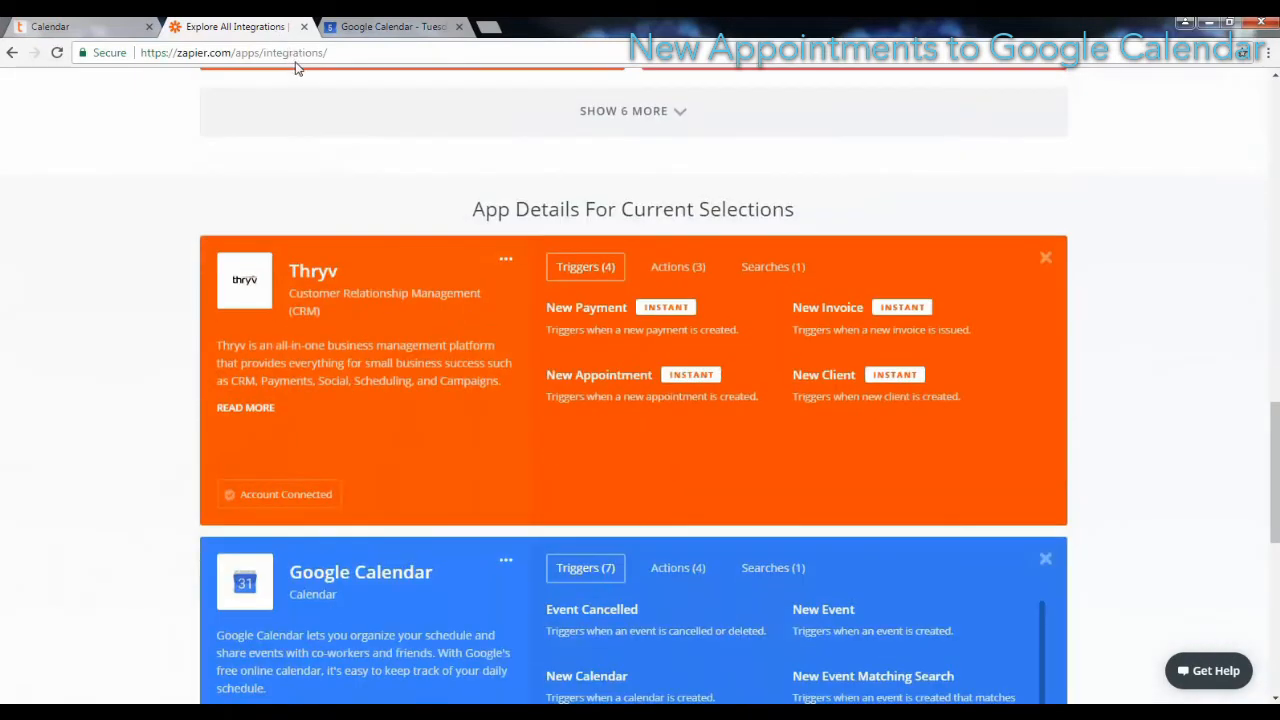
{"action": "scroll", "coordinate": [298, 72], "scroll_direction": "down", "scroll_amount": 1}
{"action": "scroll", "coordinate": [302, 82], "scroll_direction": "down", "scroll_amount": 1}
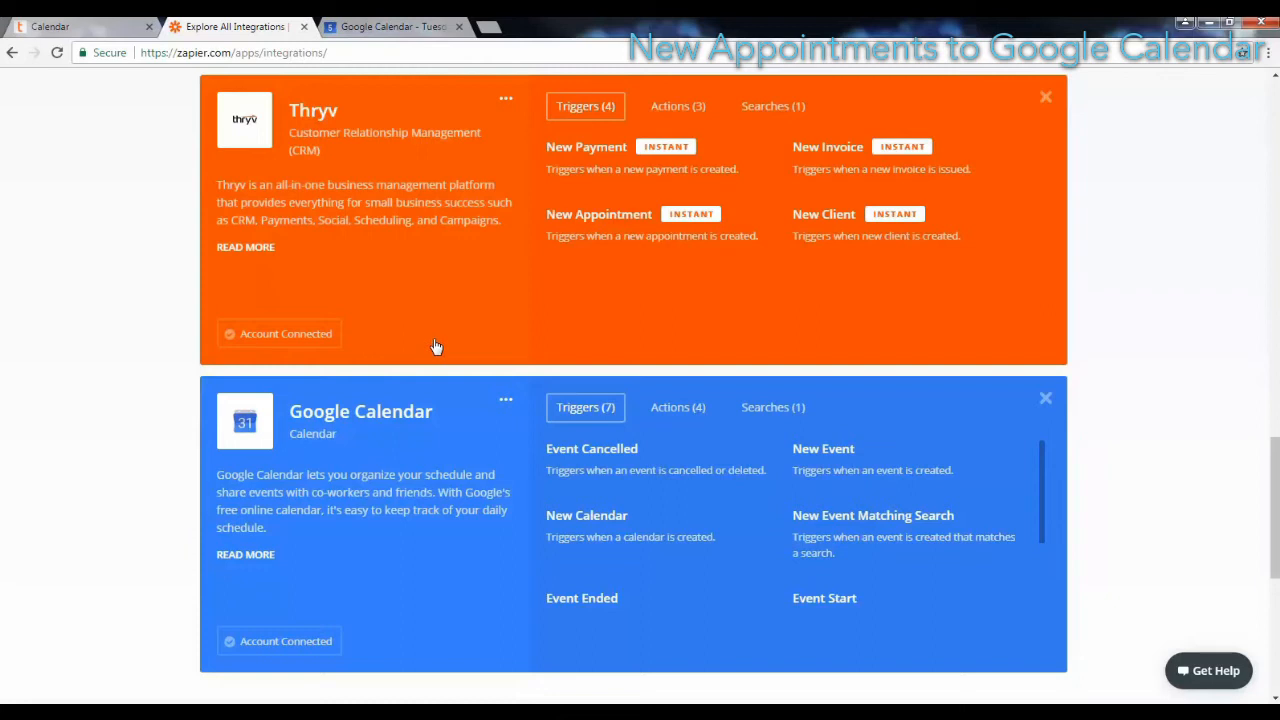
{"action": "left_click", "coordinate": [507, 400]}
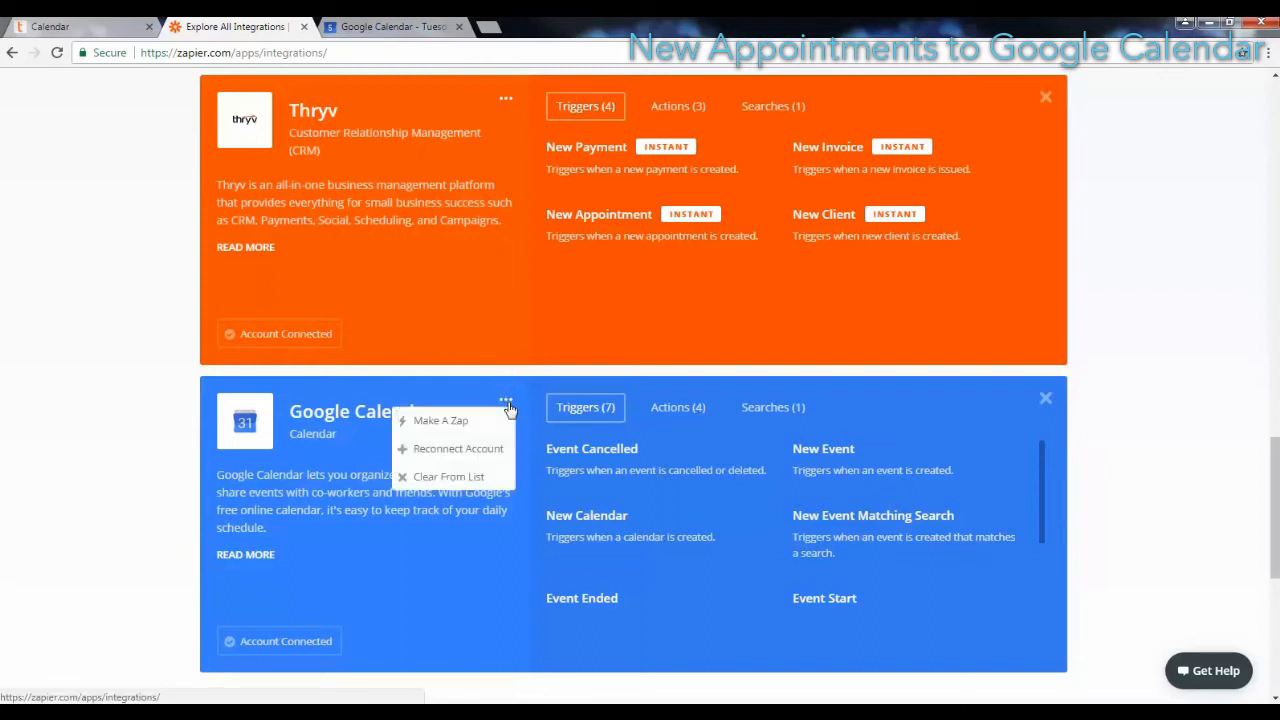
{"action": "left_click", "coordinate": [440, 421]}
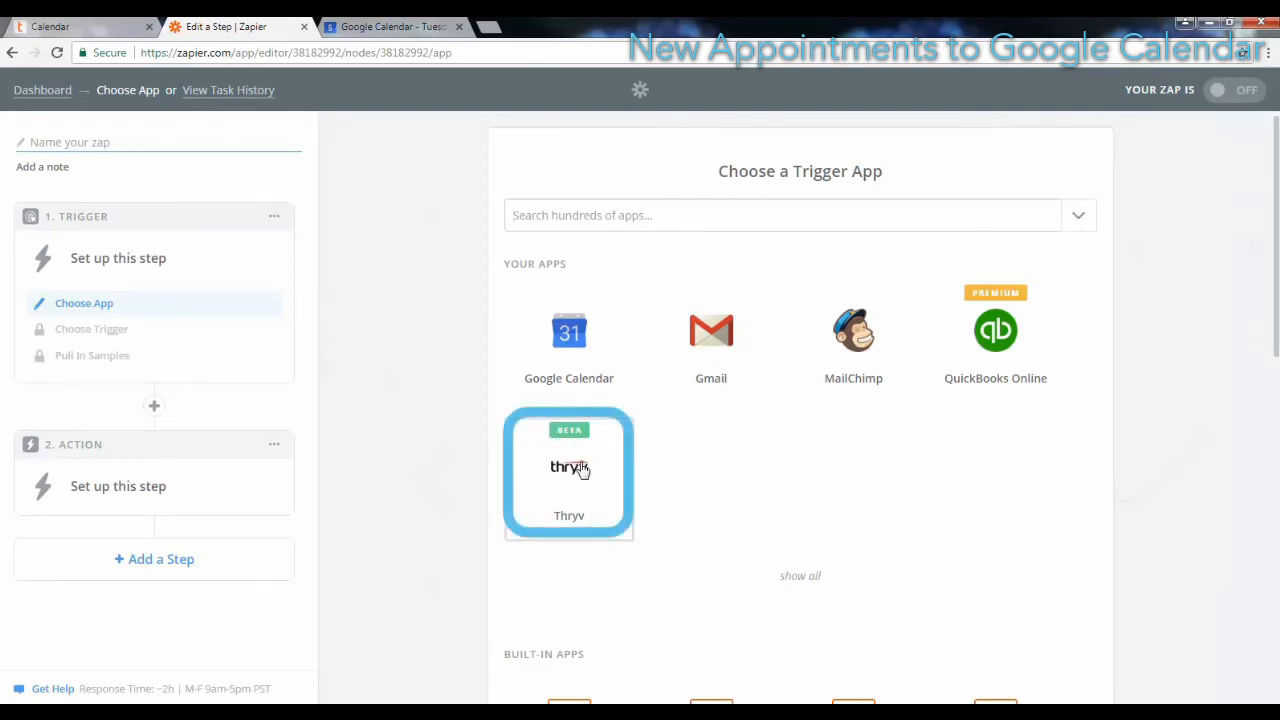
Step: Choose Thryv as the trigger app and save New Appointment as its trigger
{"action": "left_click", "coordinate": [580, 470]}
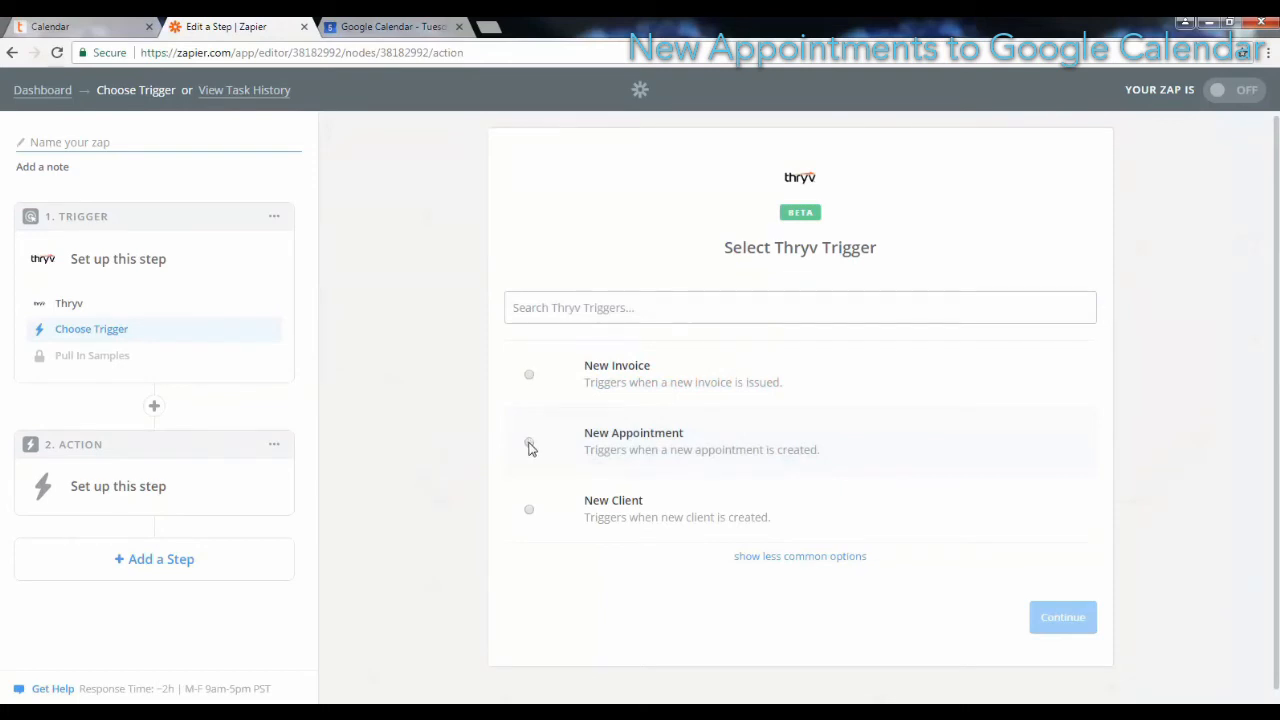
{"action": "left_click", "coordinate": [529, 444]}
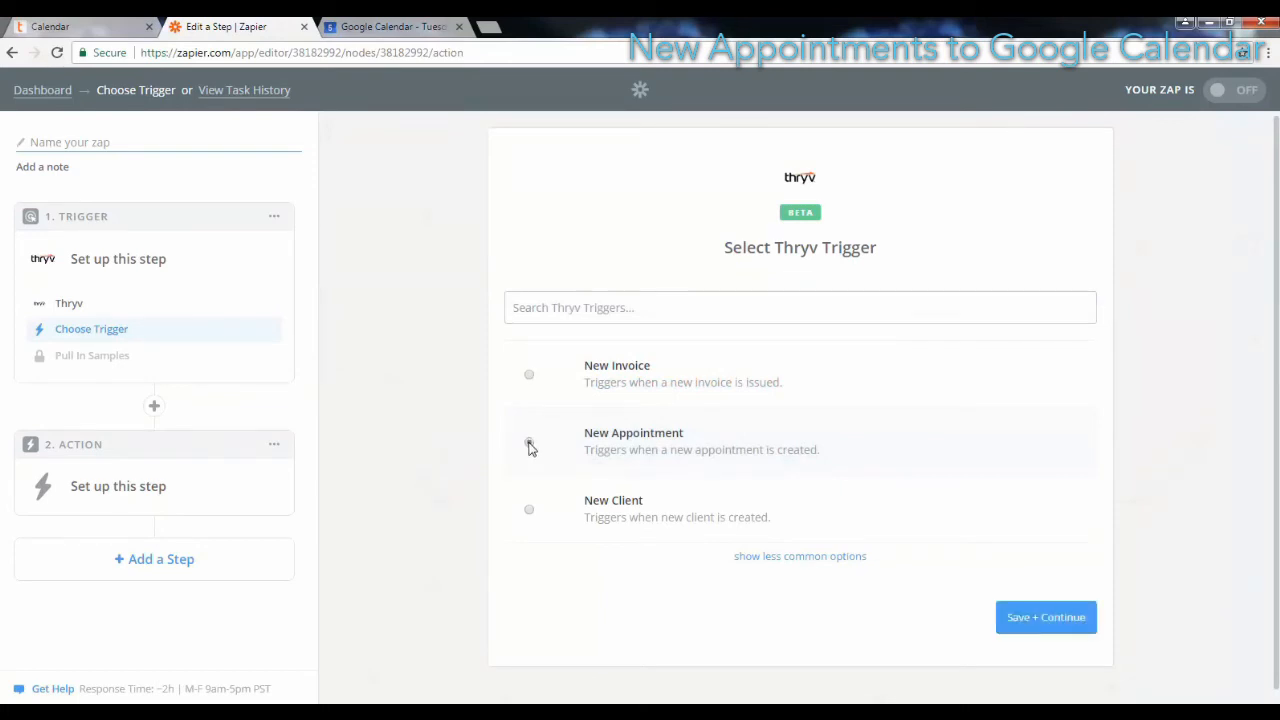
{"action": "left_click", "coordinate": [1030, 619]}
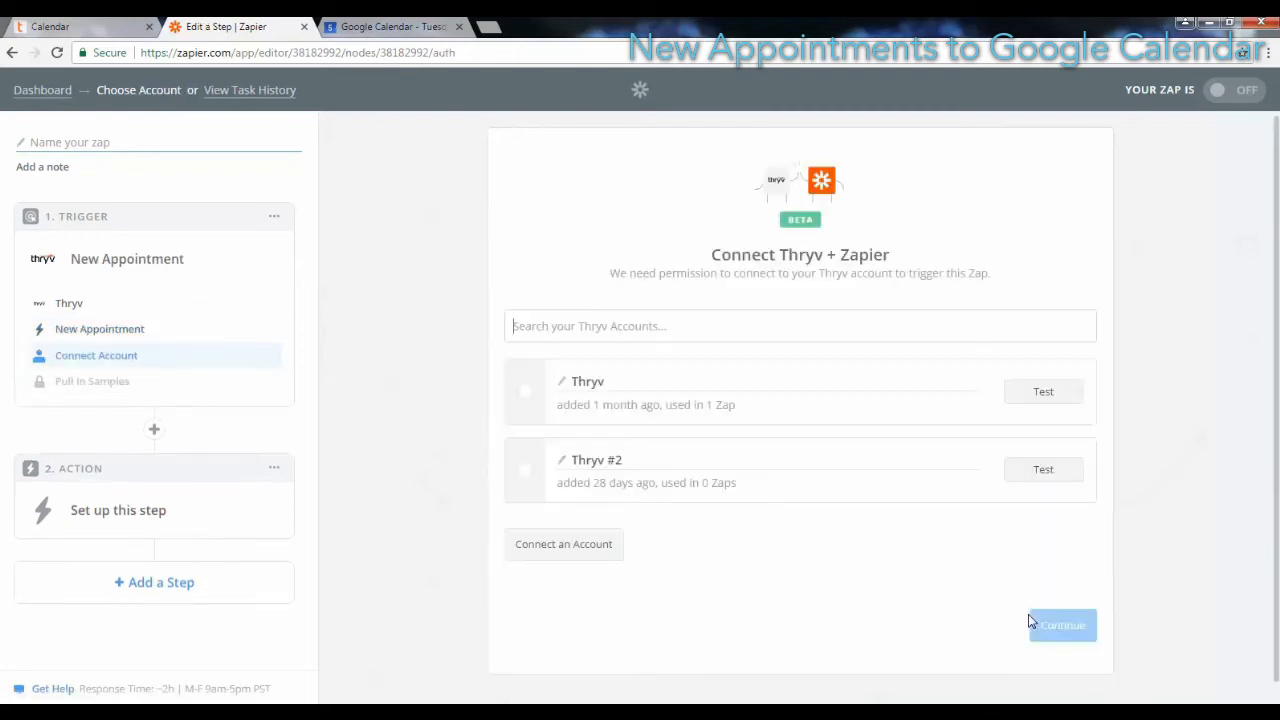
Step: Connect the first Thryv account to the trigger, load sample appointments and continue with Appointment A
{"action": "left_click", "coordinate": [525, 393]}
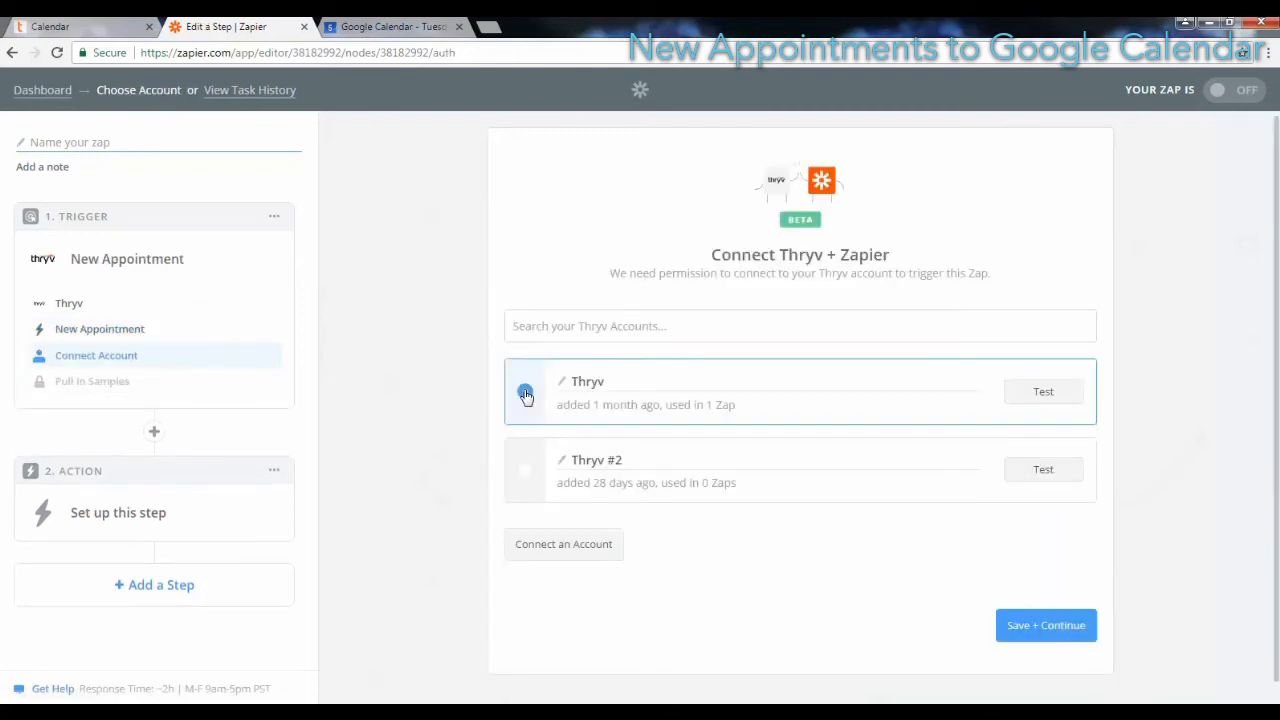
{"action": "left_click", "coordinate": [1066, 625]}
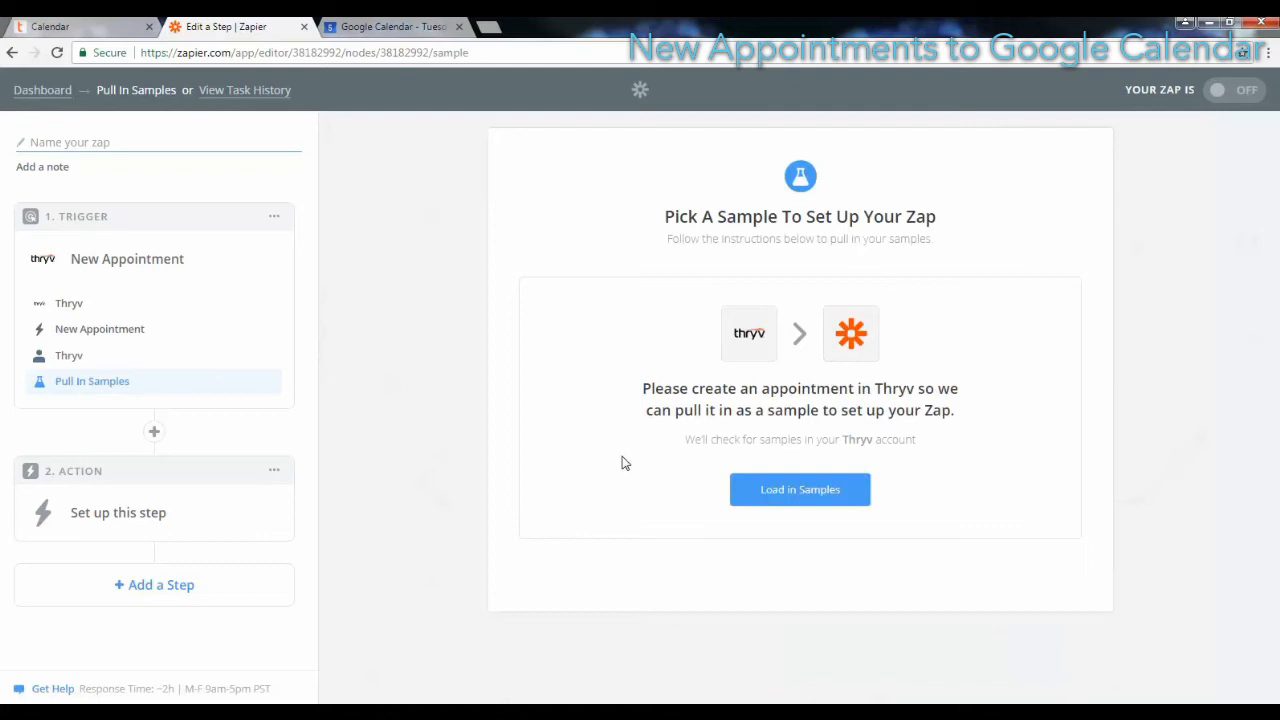
{"action": "left_click", "coordinate": [806, 490]}
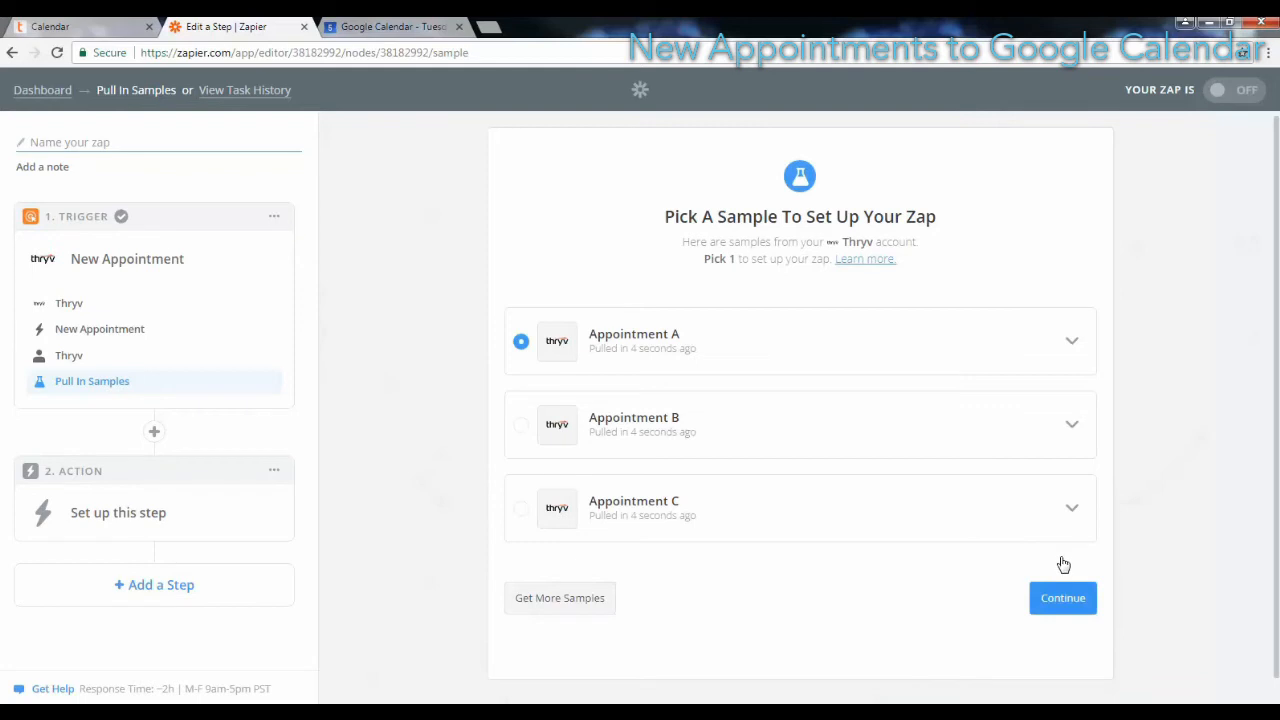
{"action": "left_click", "coordinate": [1066, 599]}
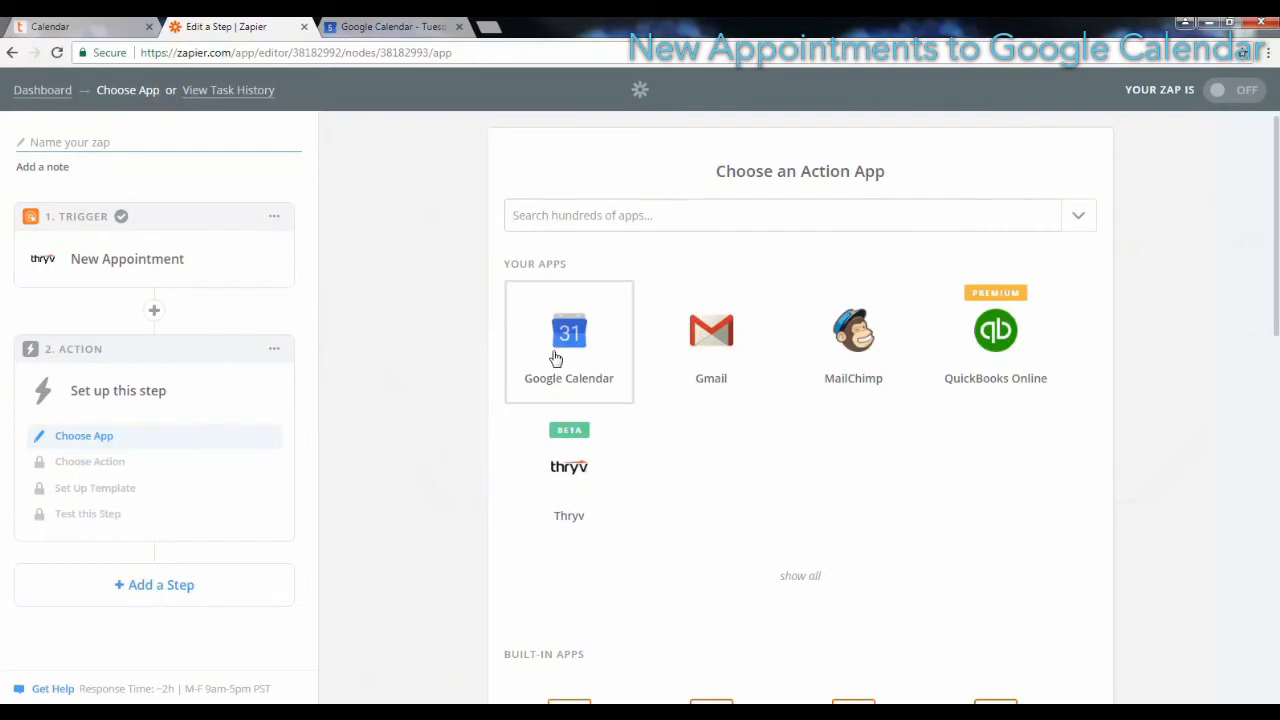
Step: Set the action to Google Calendar's Create Detailed Event and save the connected Google Calendar account for it
{"action": "left_click", "coordinate": [556, 358]}
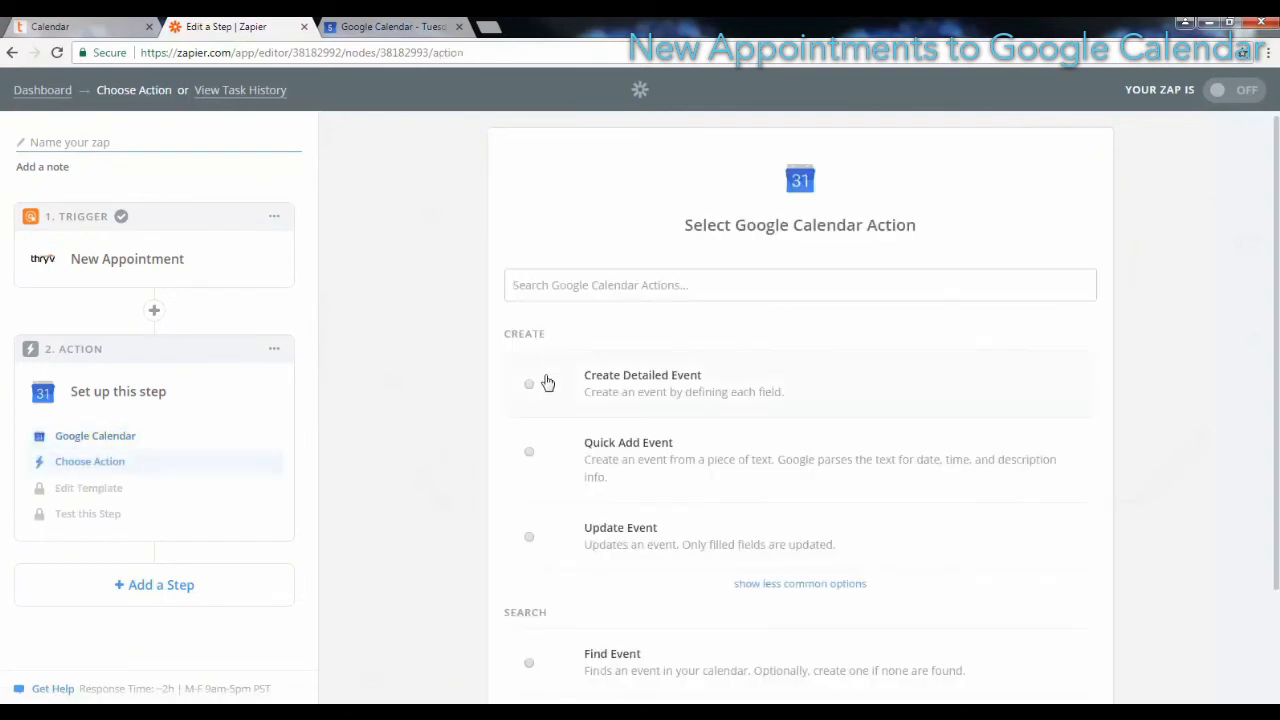
{"action": "left_click", "coordinate": [530, 390]}
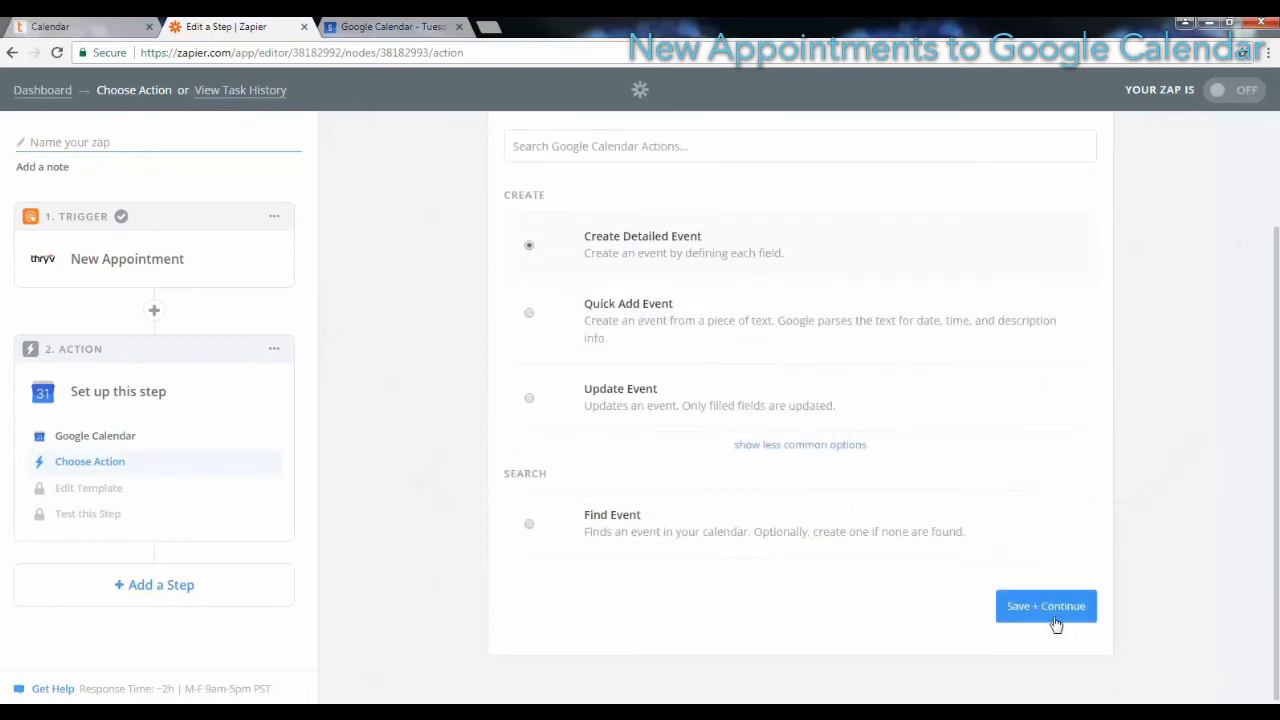
{"action": "left_click", "coordinate": [1054, 620]}
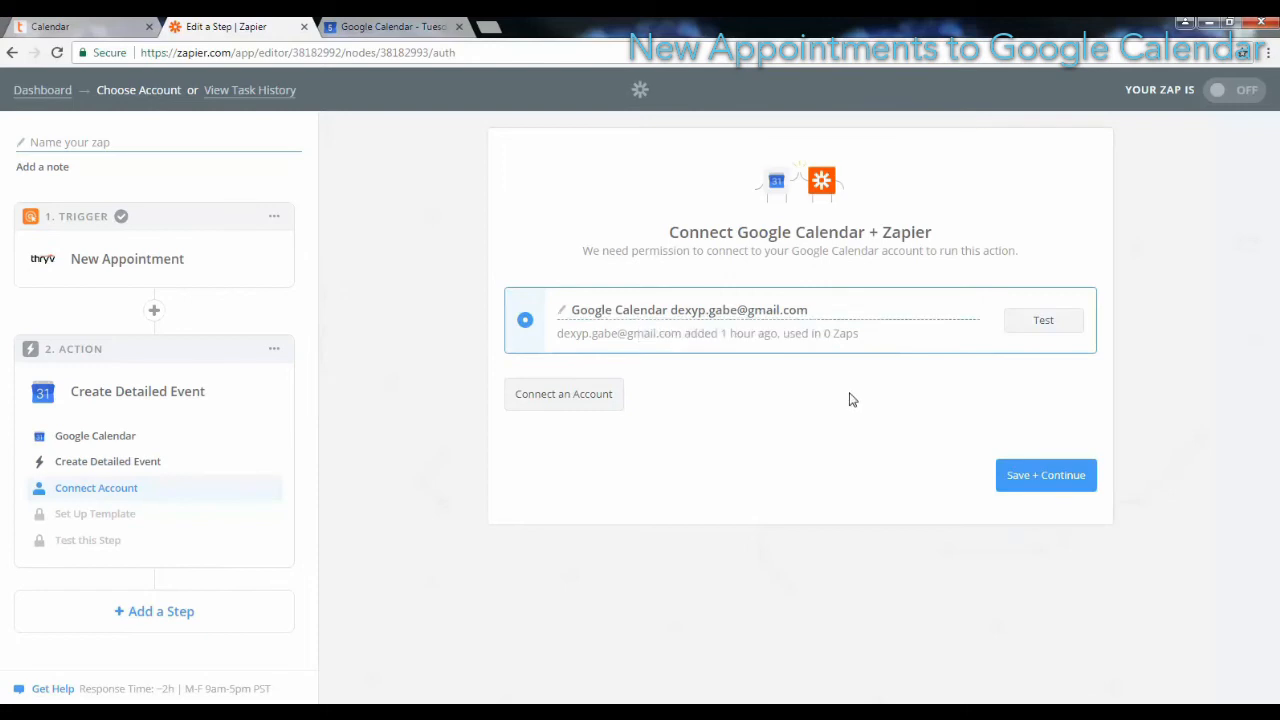
{"action": "left_click", "coordinate": [1034, 477]}
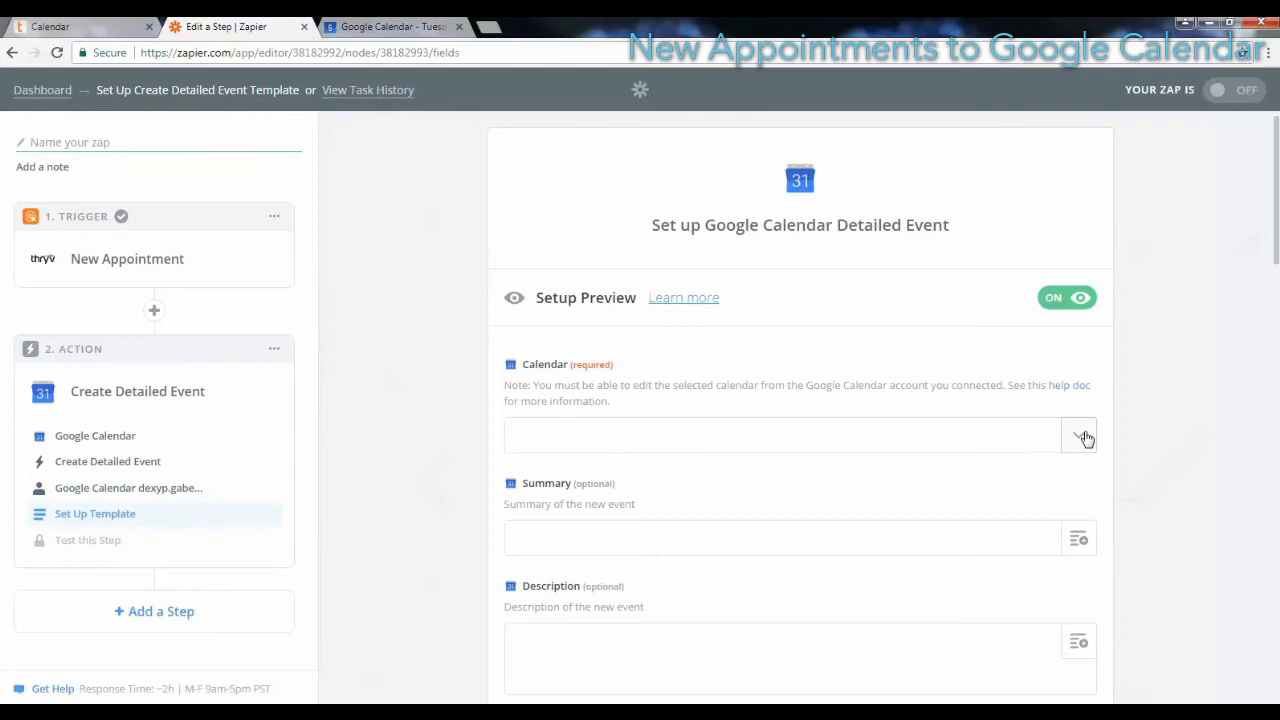
Step: Set the event's calendar to the connected account's own calendar and fill its Summary with the appointment's Title field
{"action": "left_click", "coordinate": [1085, 437]}
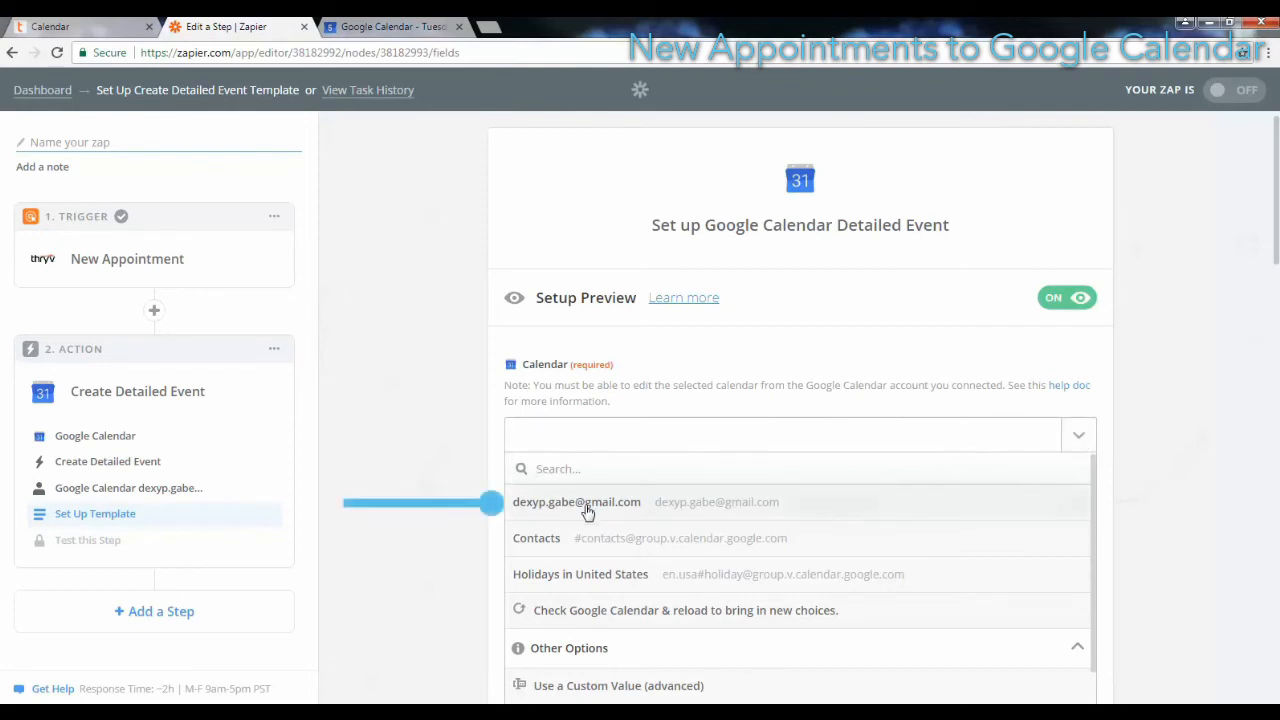
{"action": "left_click", "coordinate": [661, 511]}
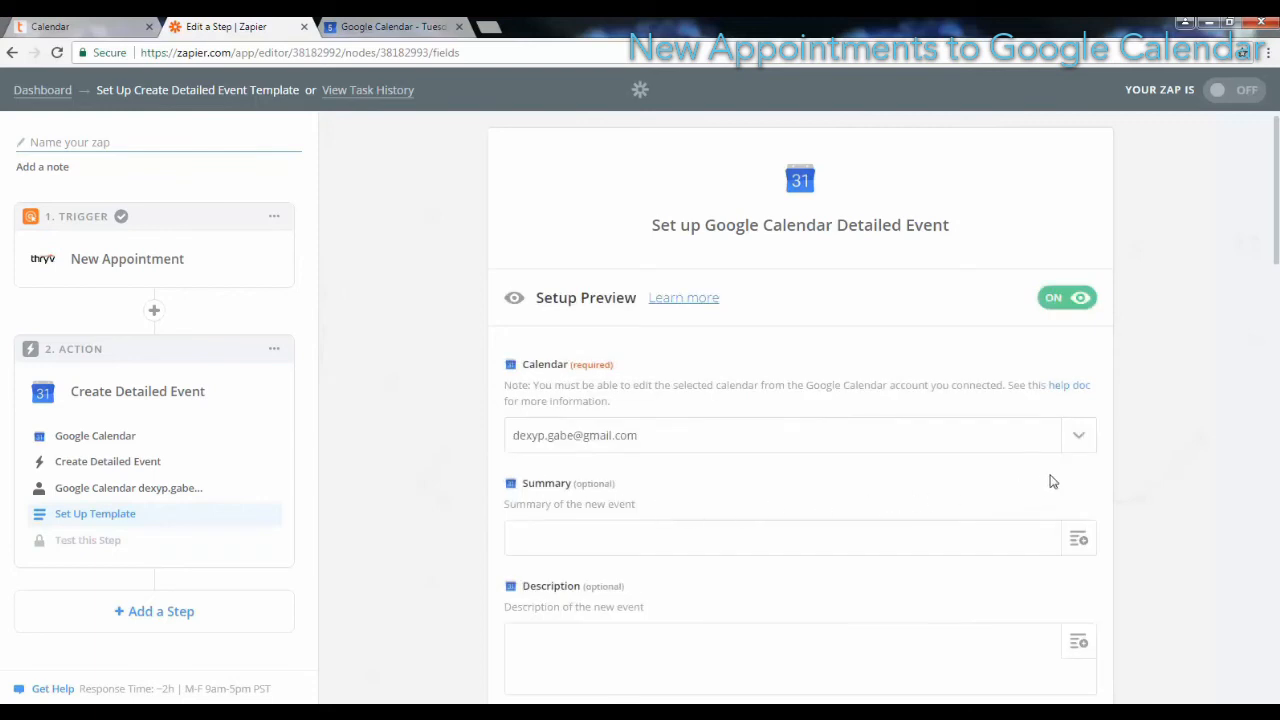
{"action": "left_click", "coordinate": [1079, 540]}
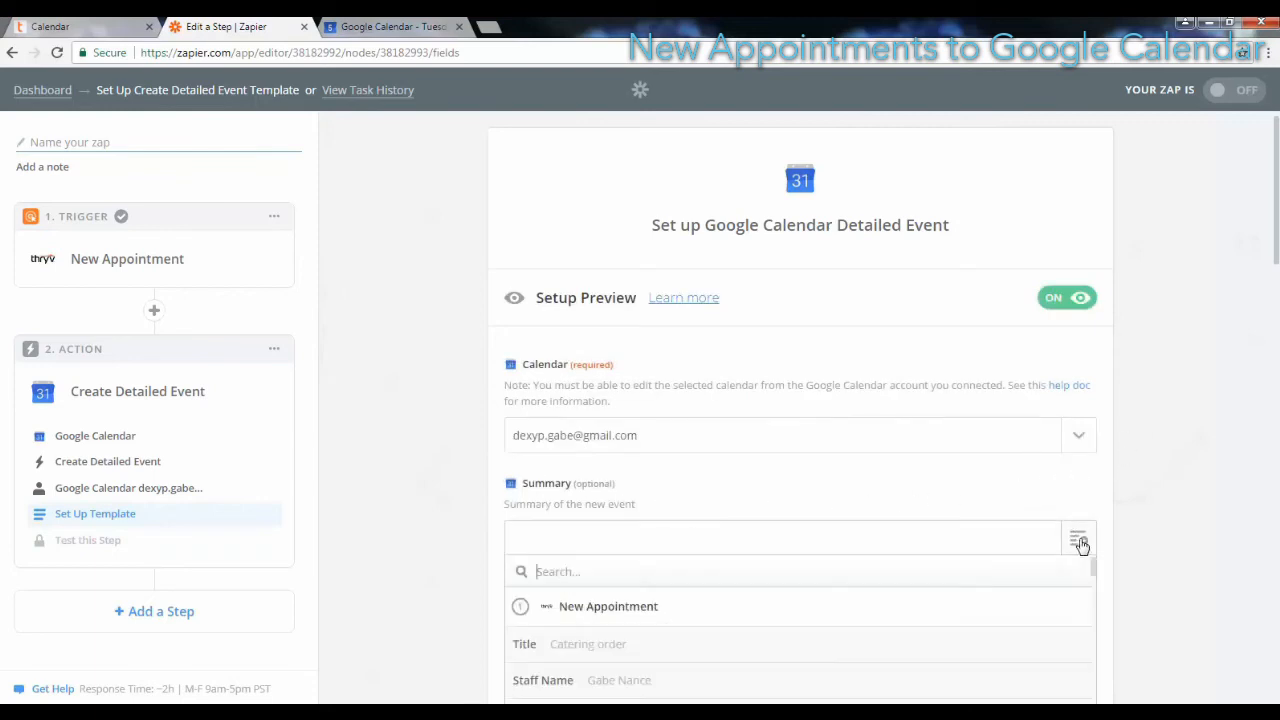
{"action": "left_click", "coordinate": [641, 648]}
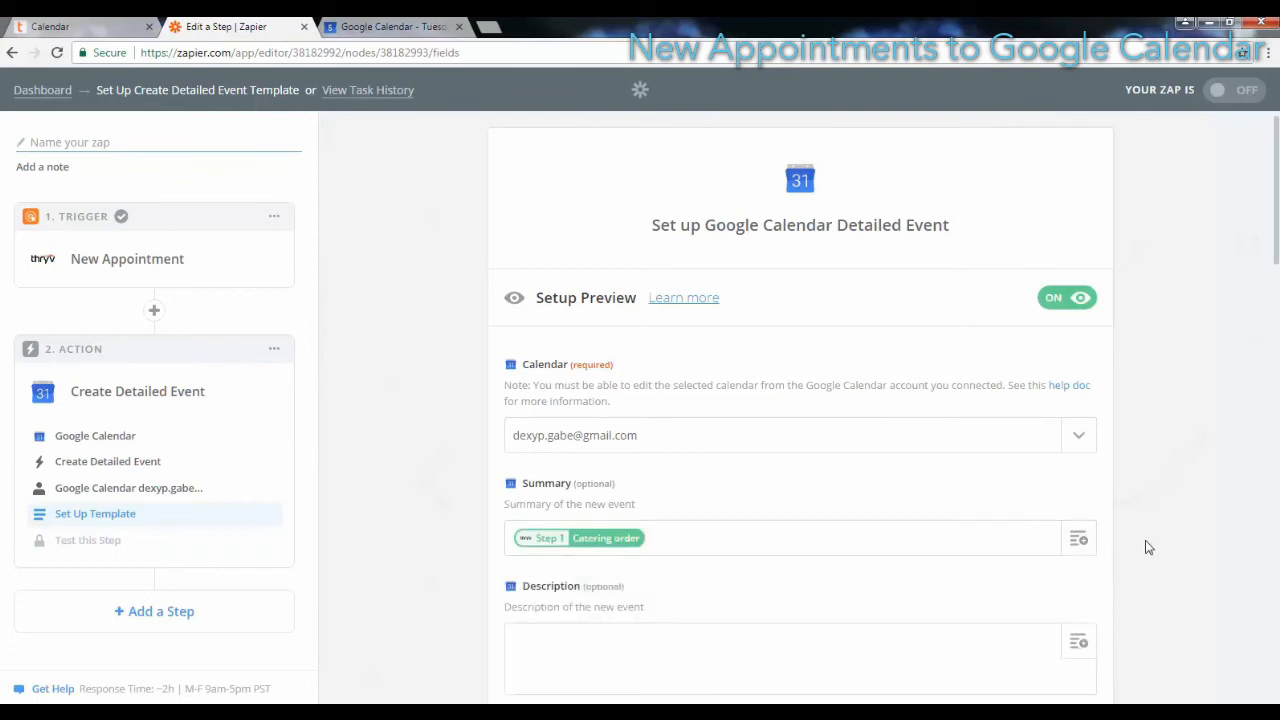
Step: Fill the event's Description with the Client Phone field from the New Appointment trigger
{"action": "scroll", "coordinate": [1147, 545], "scroll_direction": "down", "scroll_amount": 2}
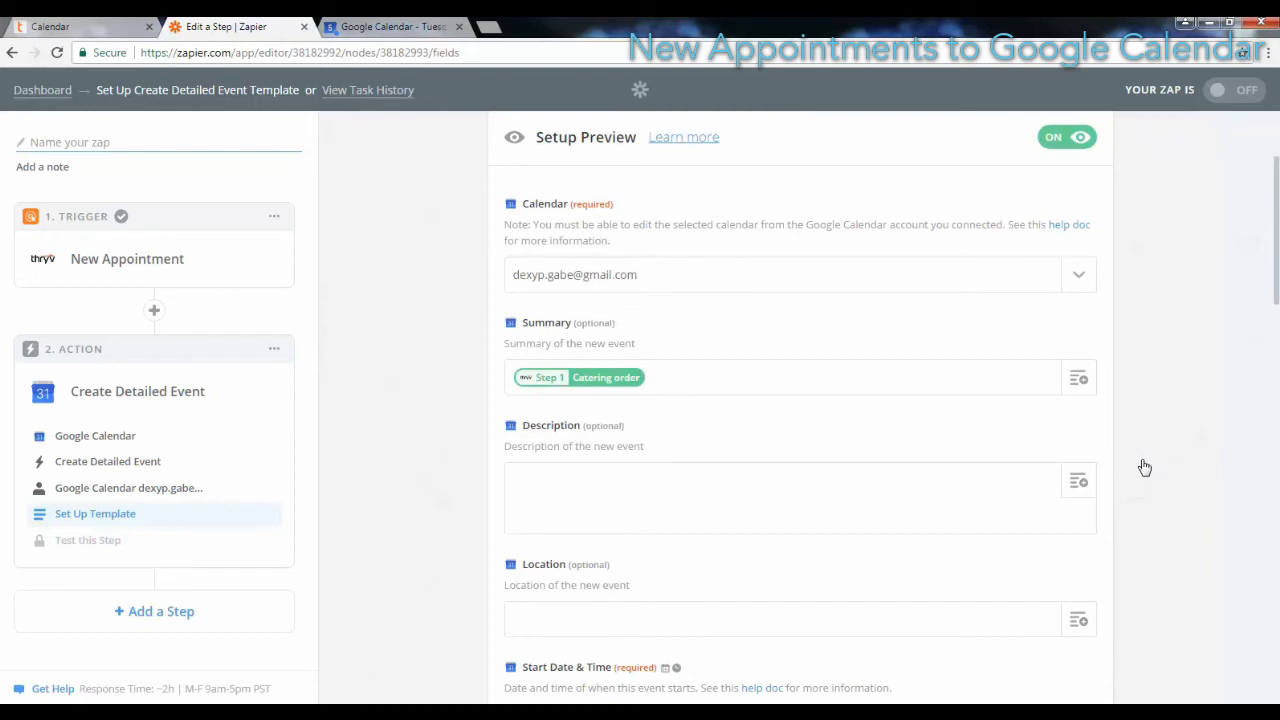
{"action": "left_click", "coordinate": [1078, 483]}
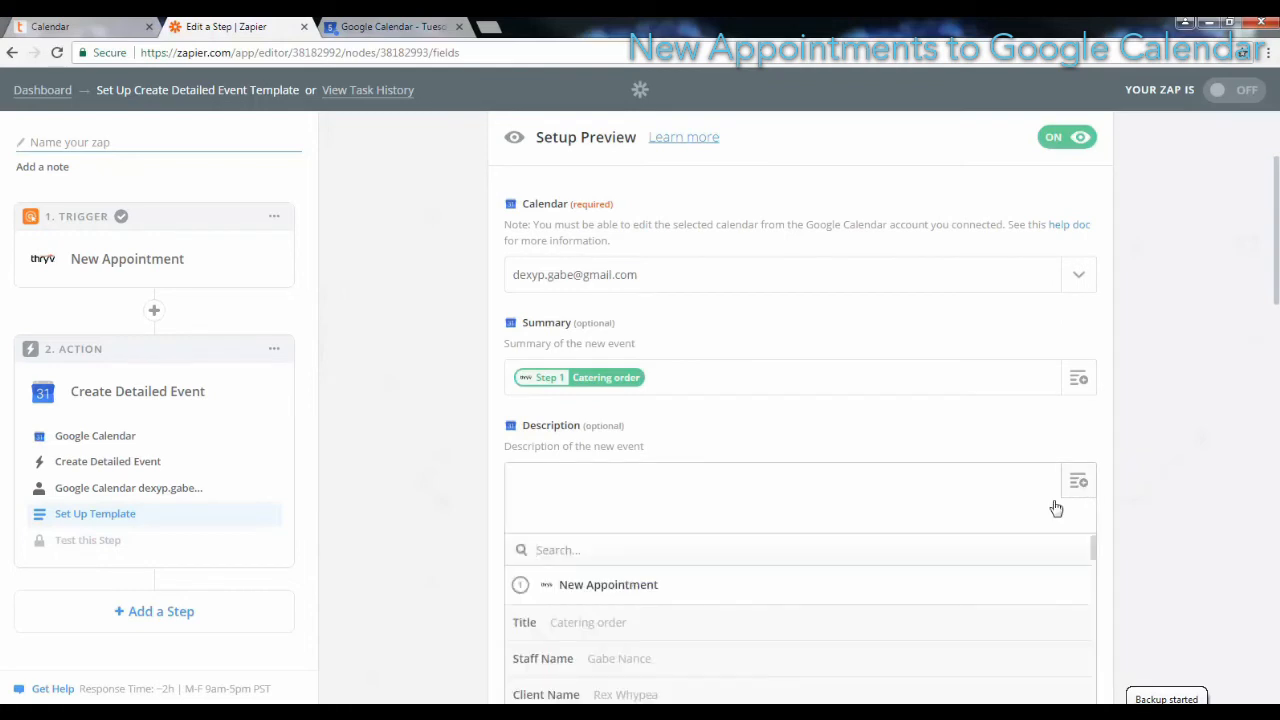
{"action": "scroll", "coordinate": [980, 550], "scroll_direction": "down", "scroll_amount": 5}
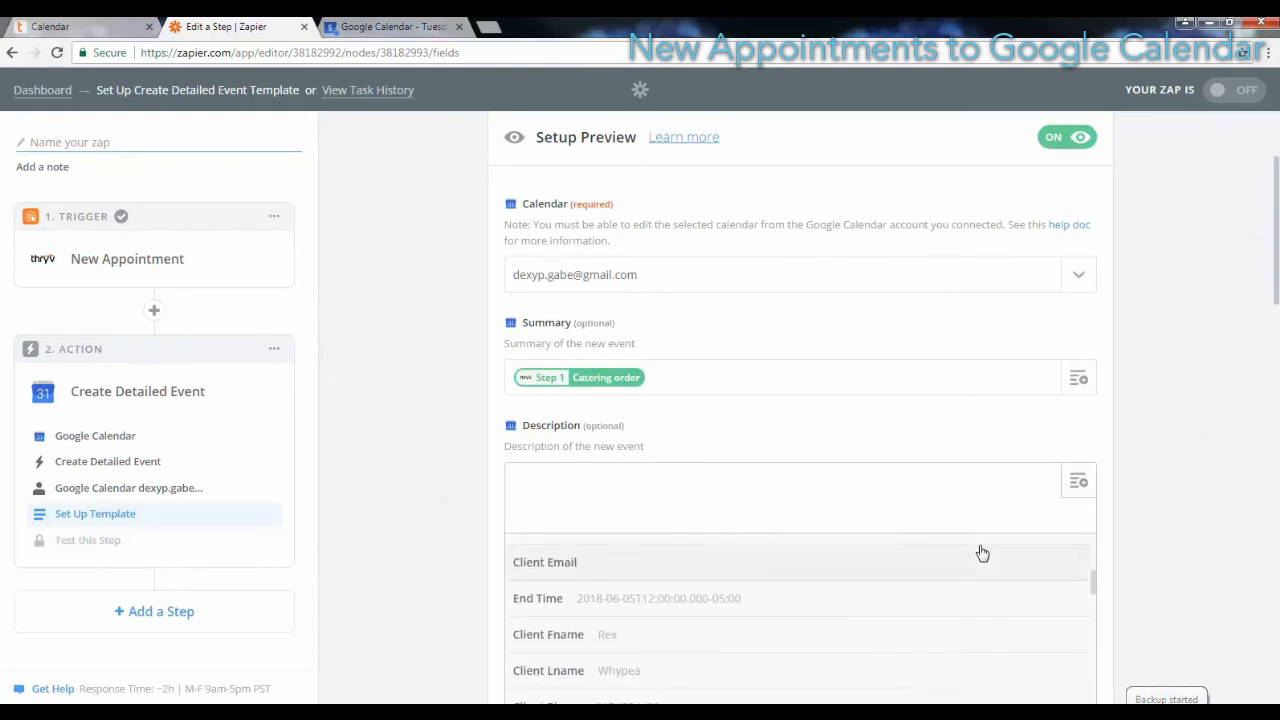
{"action": "scroll", "coordinate": [982, 553], "scroll_direction": "down", "scroll_amount": 2}
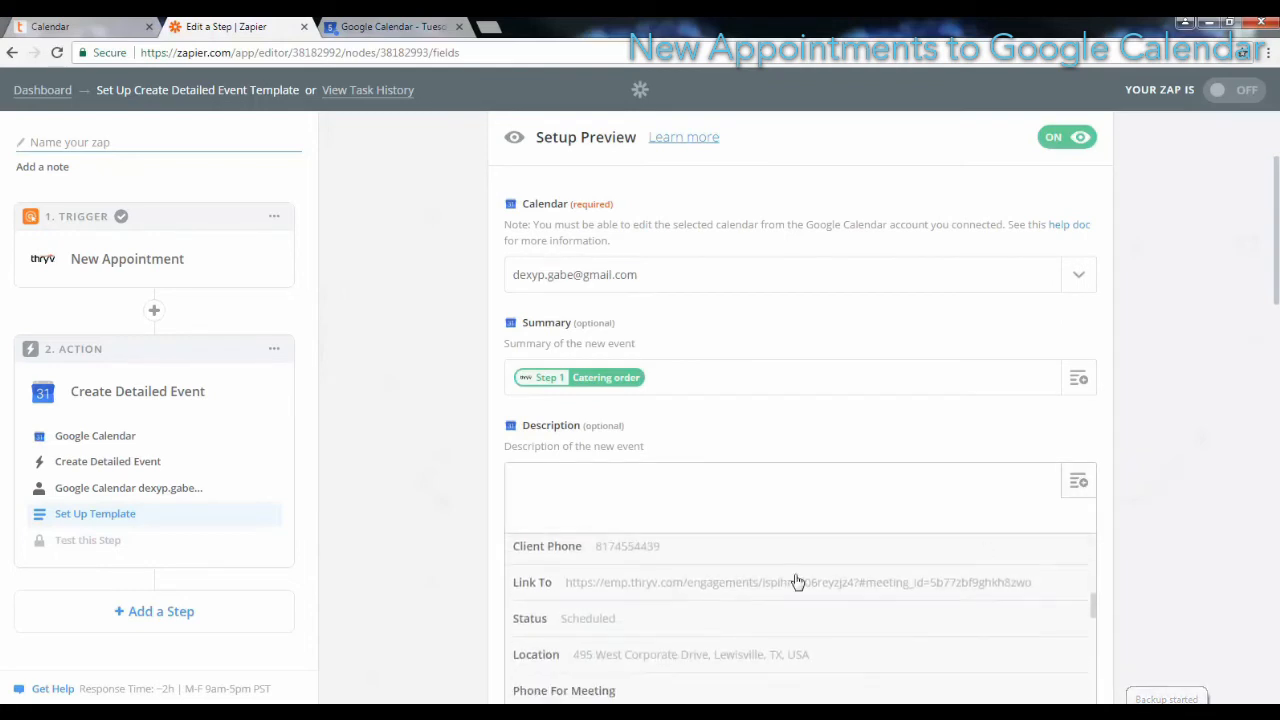
{"action": "left_click", "coordinate": [667, 553]}
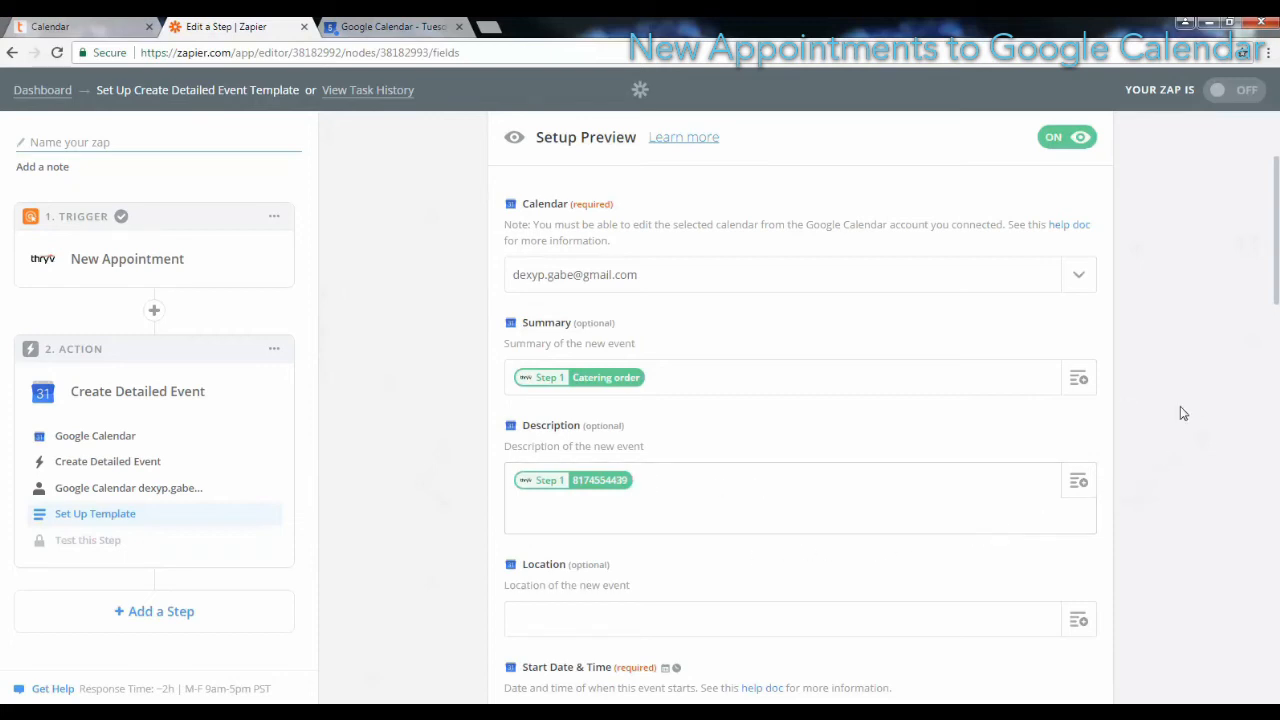
Step: Fill the event's Location with the Location field from the New Appointment trigger
{"action": "scroll", "coordinate": [1184, 412], "scroll_direction": "down", "scroll_amount": 3}
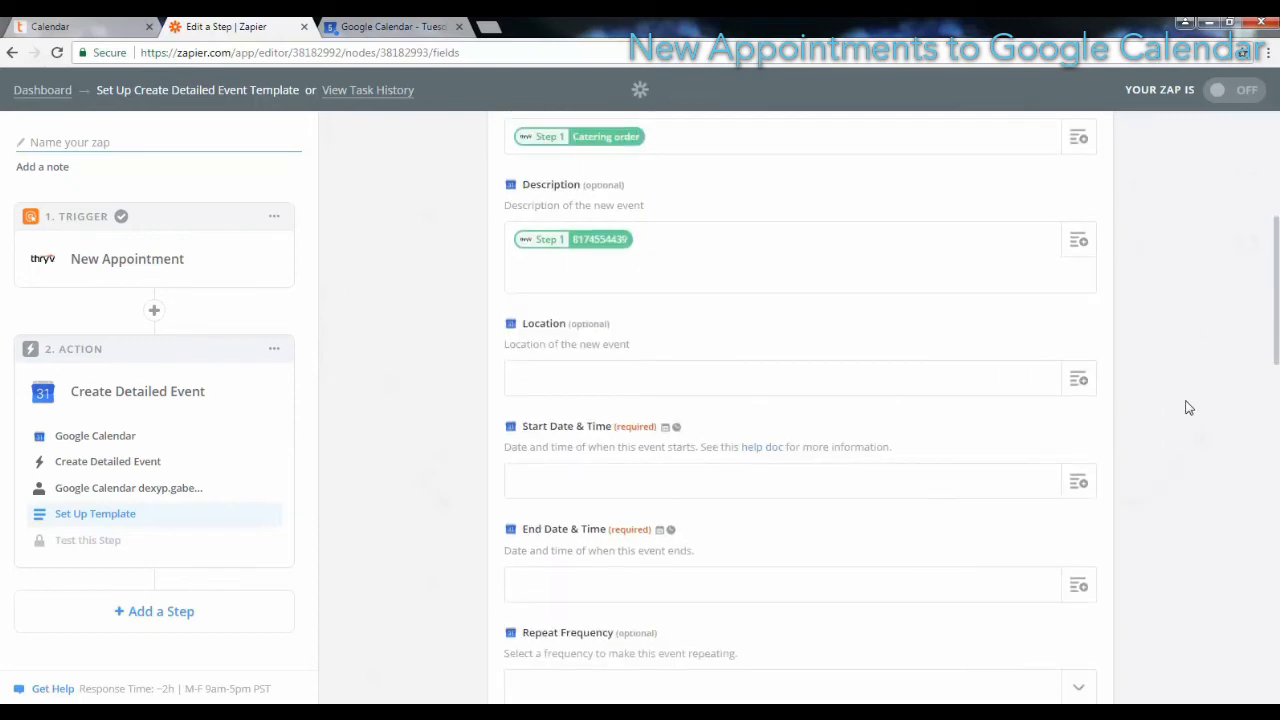
{"action": "left_click", "coordinate": [1085, 381]}
{"action": "scroll", "coordinate": [951, 484], "scroll_direction": "down", "scroll_amount": 3}
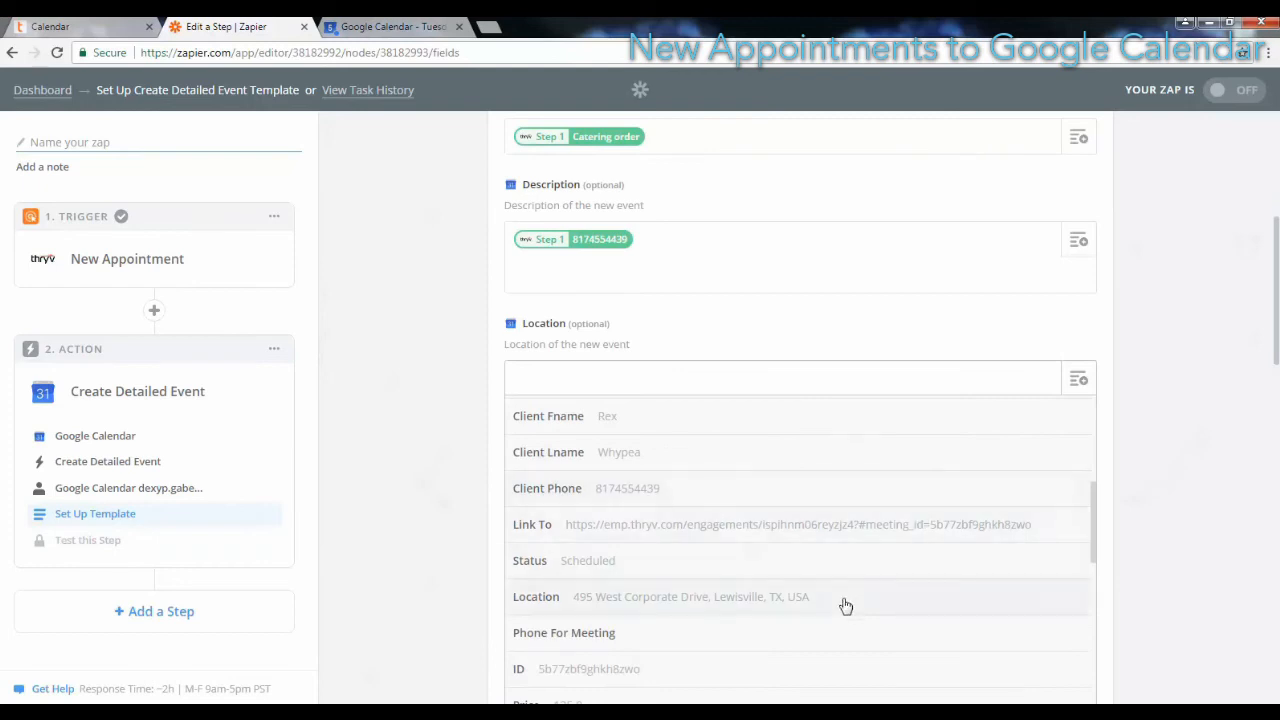
{"action": "left_click", "coordinate": [845, 606]}
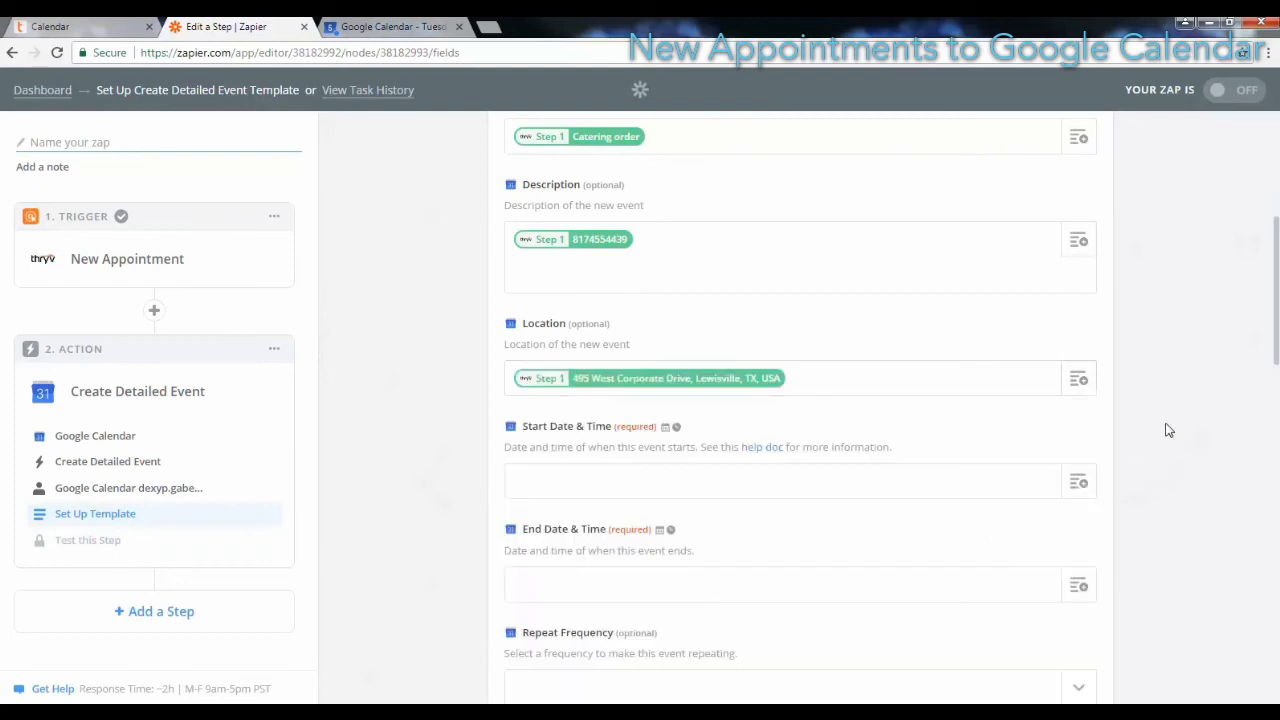
Step: Fill the event's Start Date & Time with the appointment's Start Time field
{"action": "scroll", "coordinate": [1168, 430], "scroll_direction": "down", "scroll_amount": 1}
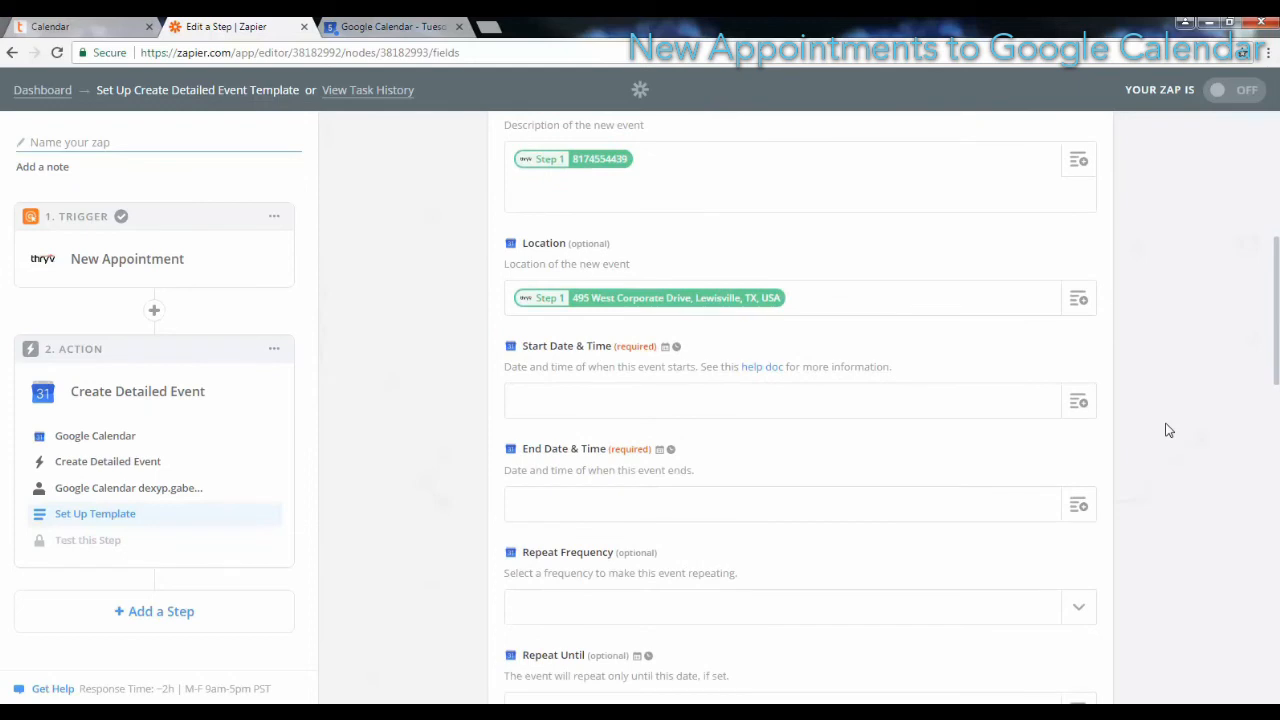
{"action": "left_click", "coordinate": [1079, 402]}
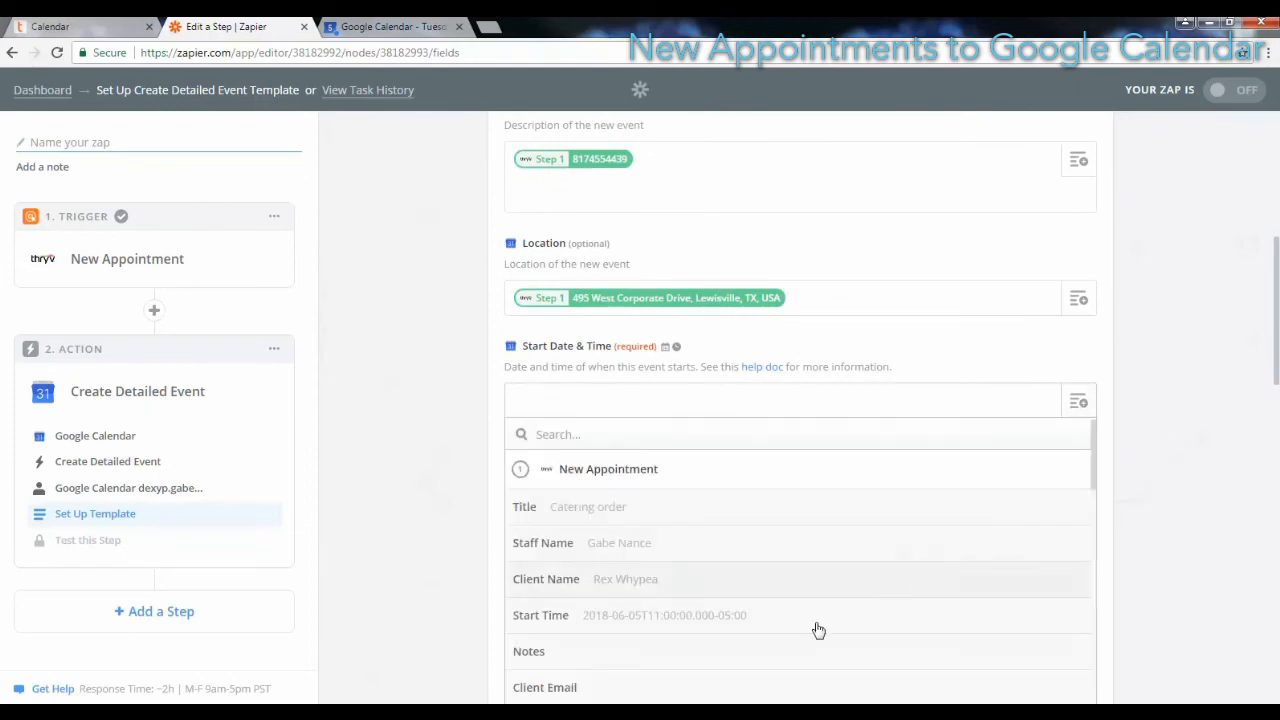
{"action": "left_click", "coordinate": [673, 621]}
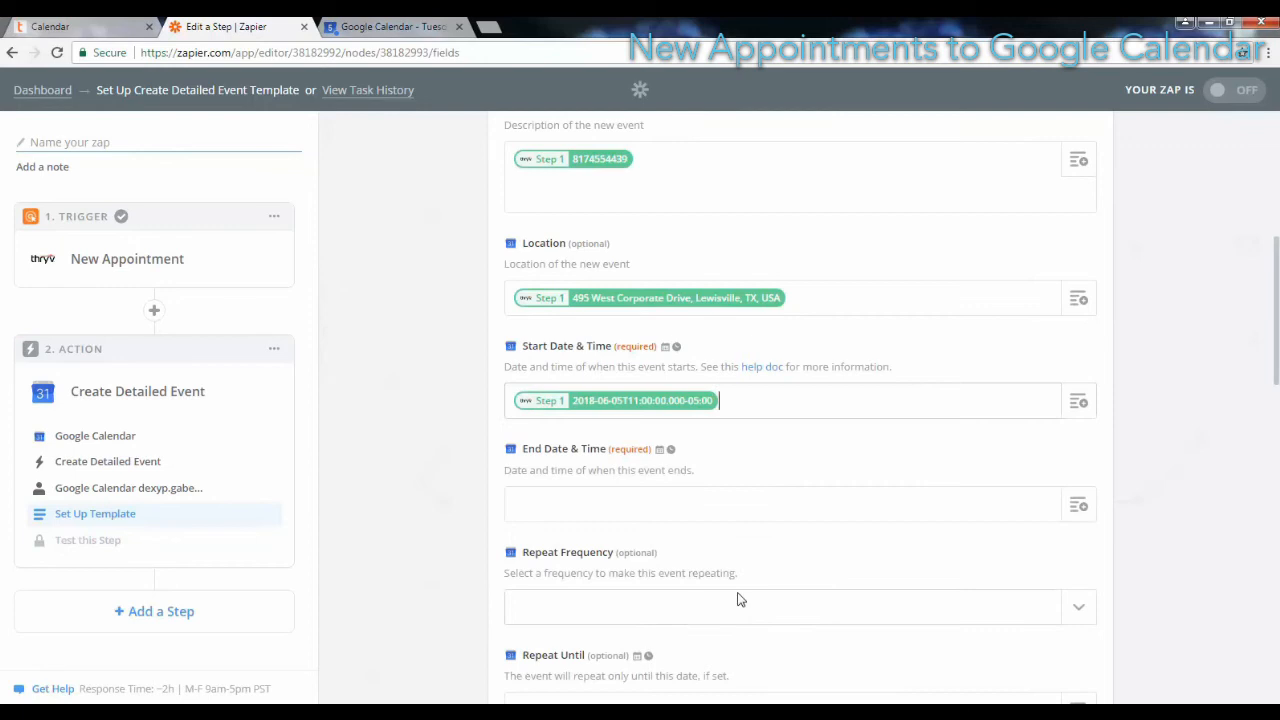
Step: Fill the event's End Date & Time with the end time field from the New Appointment trigger
{"action": "left_click", "coordinate": [1080, 508]}
{"action": "scroll", "coordinate": [835, 597], "scroll_direction": "down", "scroll_amount": 5}
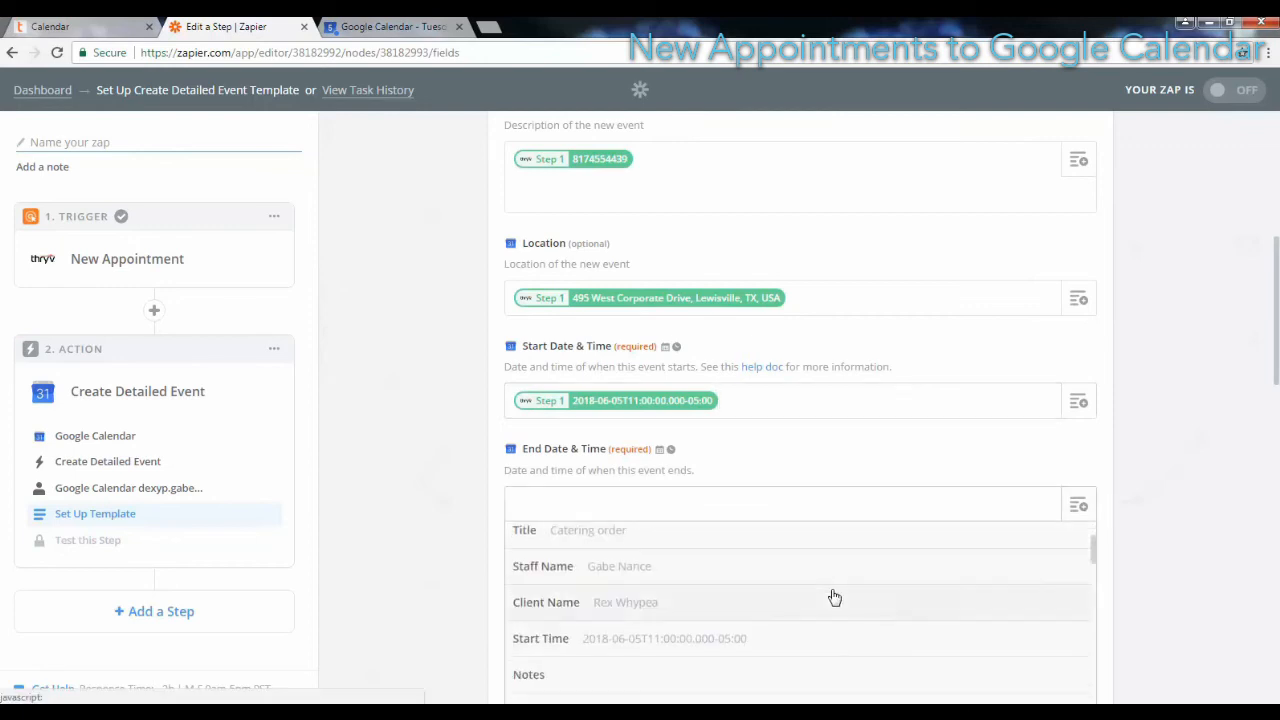
{"action": "left_click", "coordinate": [835, 587]}
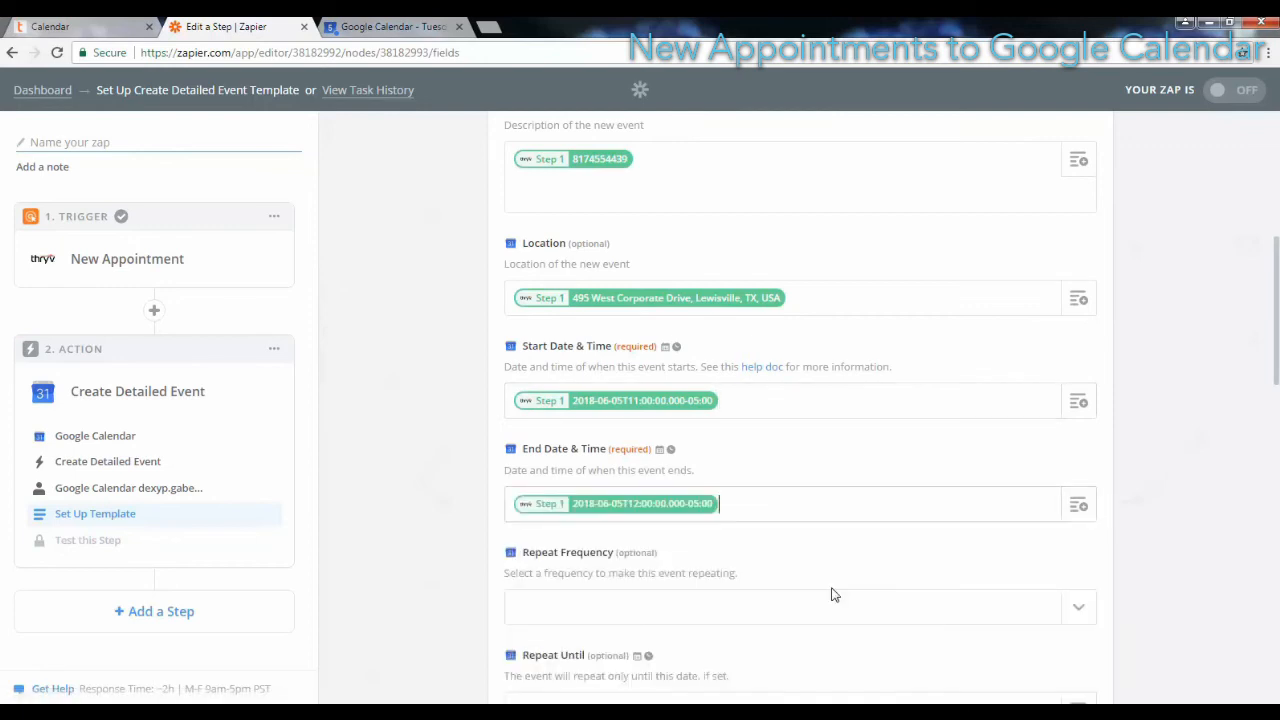
Step: Set the event's Color to #5484ed
{"action": "scroll", "coordinate": [826, 594], "scroll_direction": "down", "scroll_amount": 3}
{"action": "scroll", "coordinate": [820, 592], "scroll_direction": "down", "scroll_amount": 2}
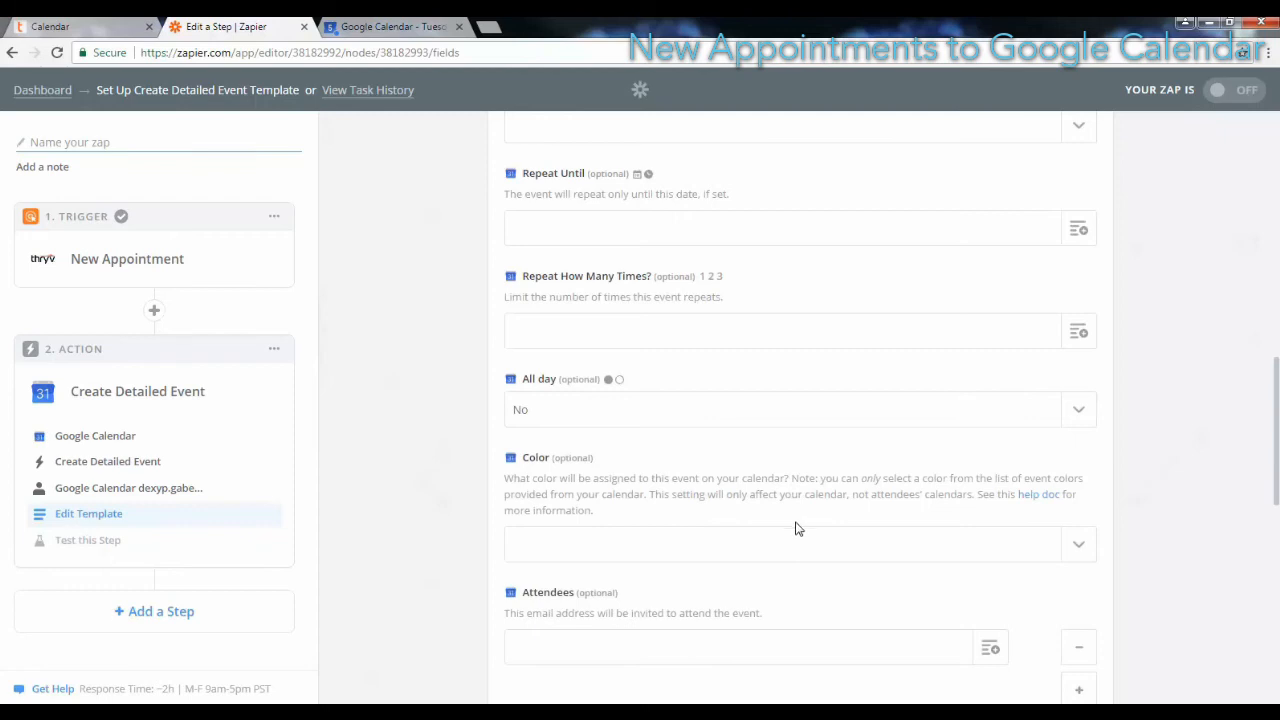
{"action": "scroll", "coordinate": [795, 512], "scroll_direction": "down", "scroll_amount": 1}
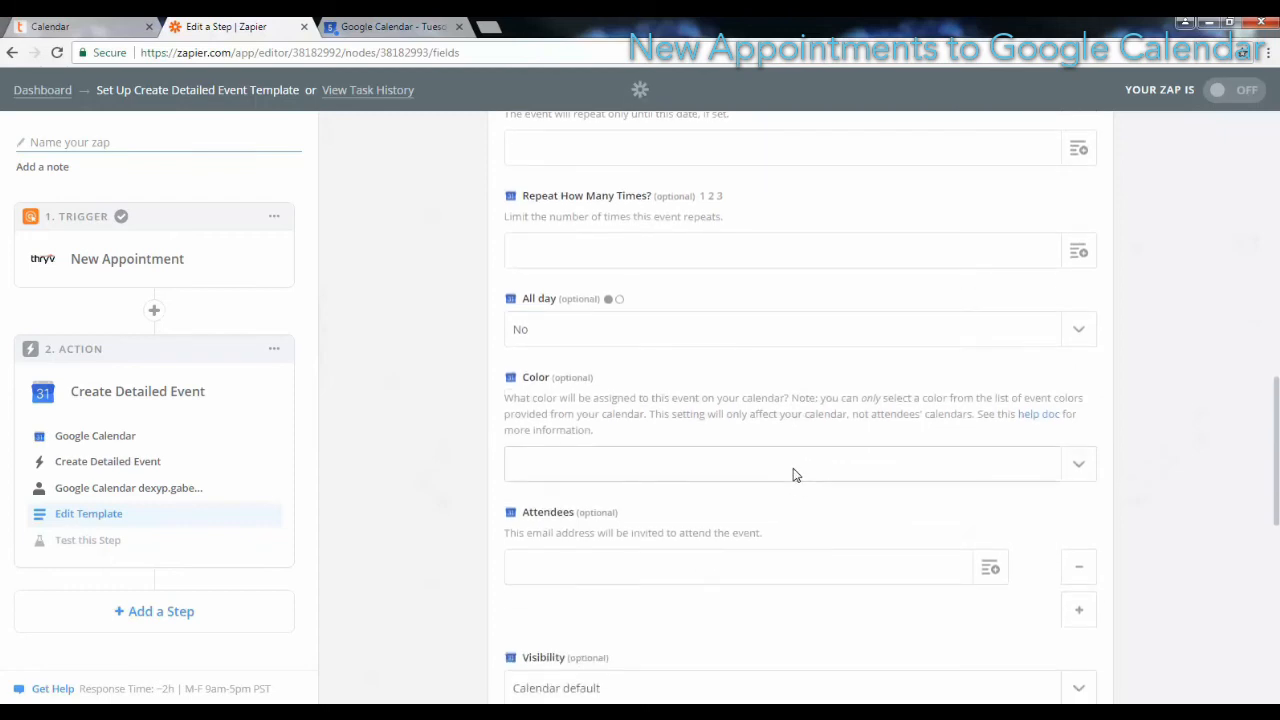
{"action": "left_click", "coordinate": [795, 466]}
{"action": "left_click", "coordinate": [659, 543]}
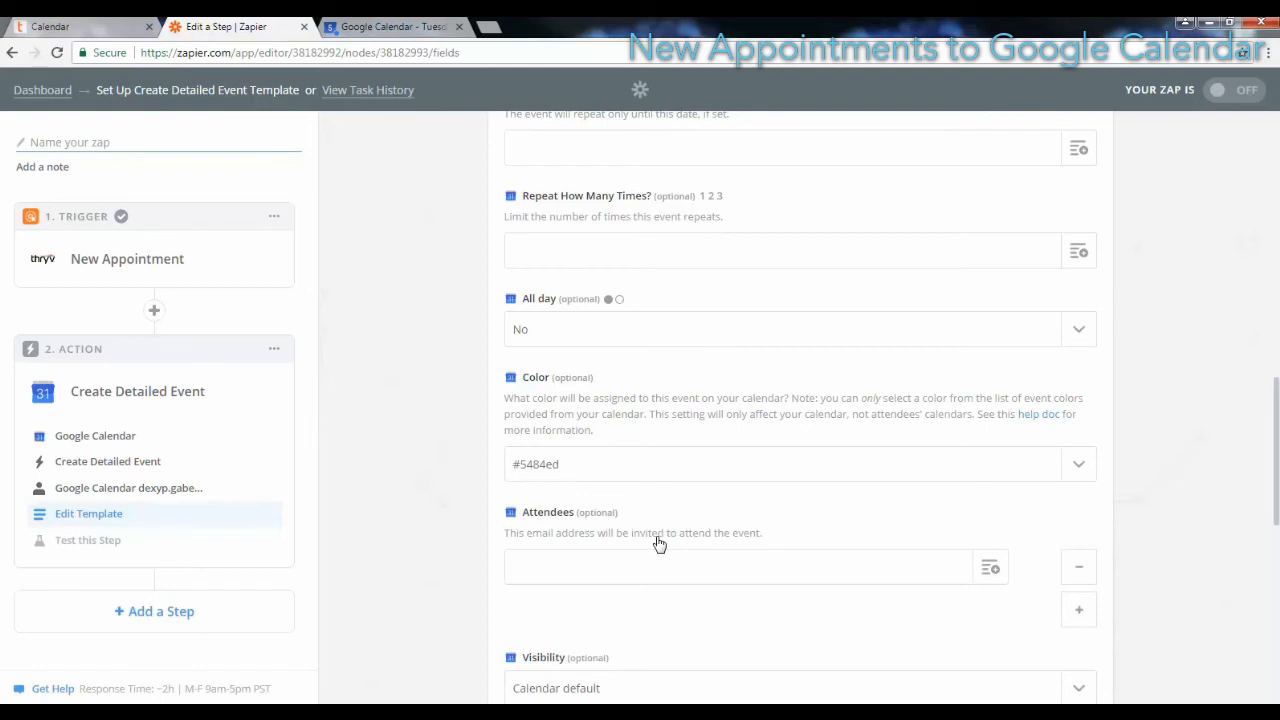
Step: Accept the event template with the remaining optional fields as they are, and send a test event to Google Calendar
{"action": "scroll", "coordinate": [1200, 422], "scroll_direction": "down", "scroll_amount": 6}
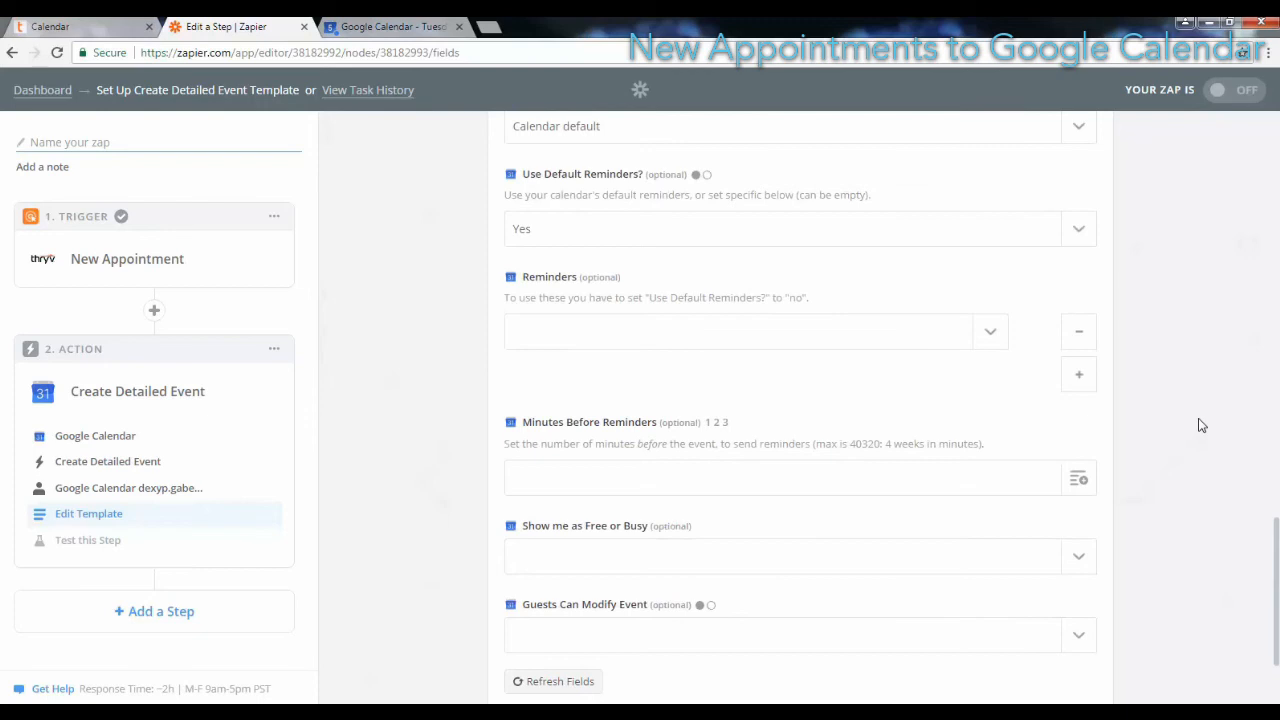
{"action": "scroll", "coordinate": [1200, 426], "scroll_direction": "down", "scroll_amount": 2}
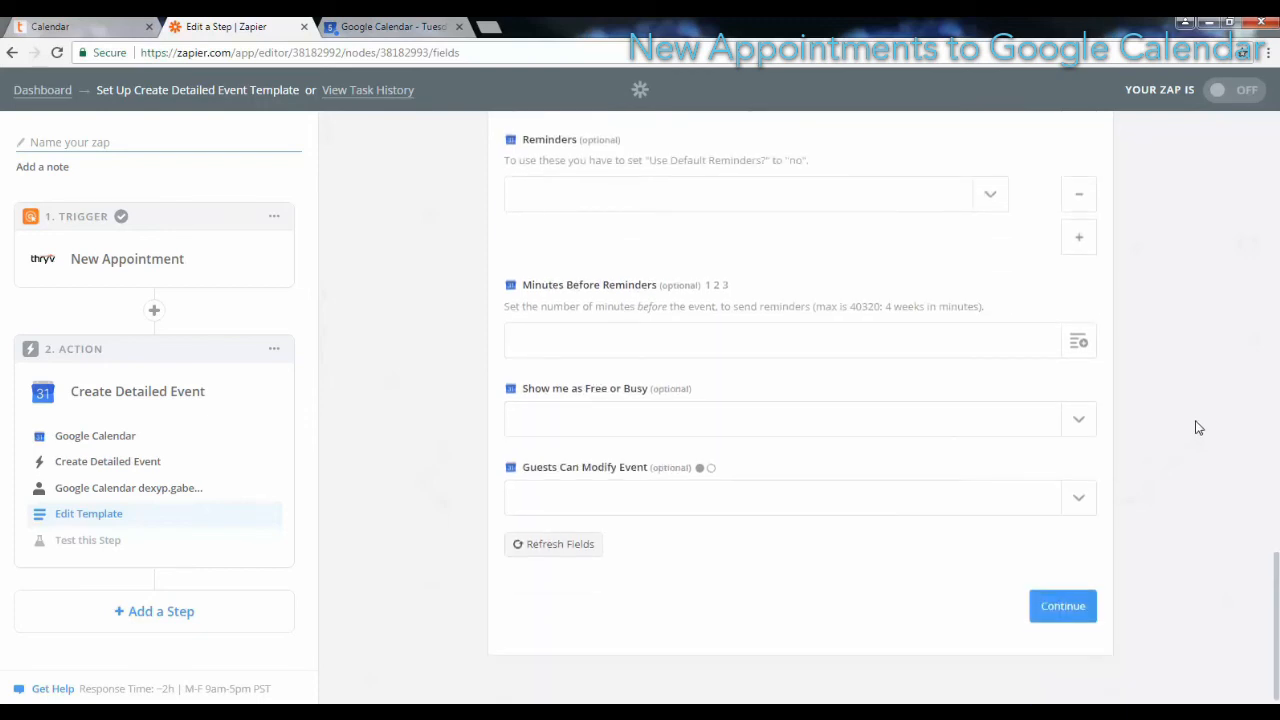
{"action": "left_click", "coordinate": [1077, 610]}
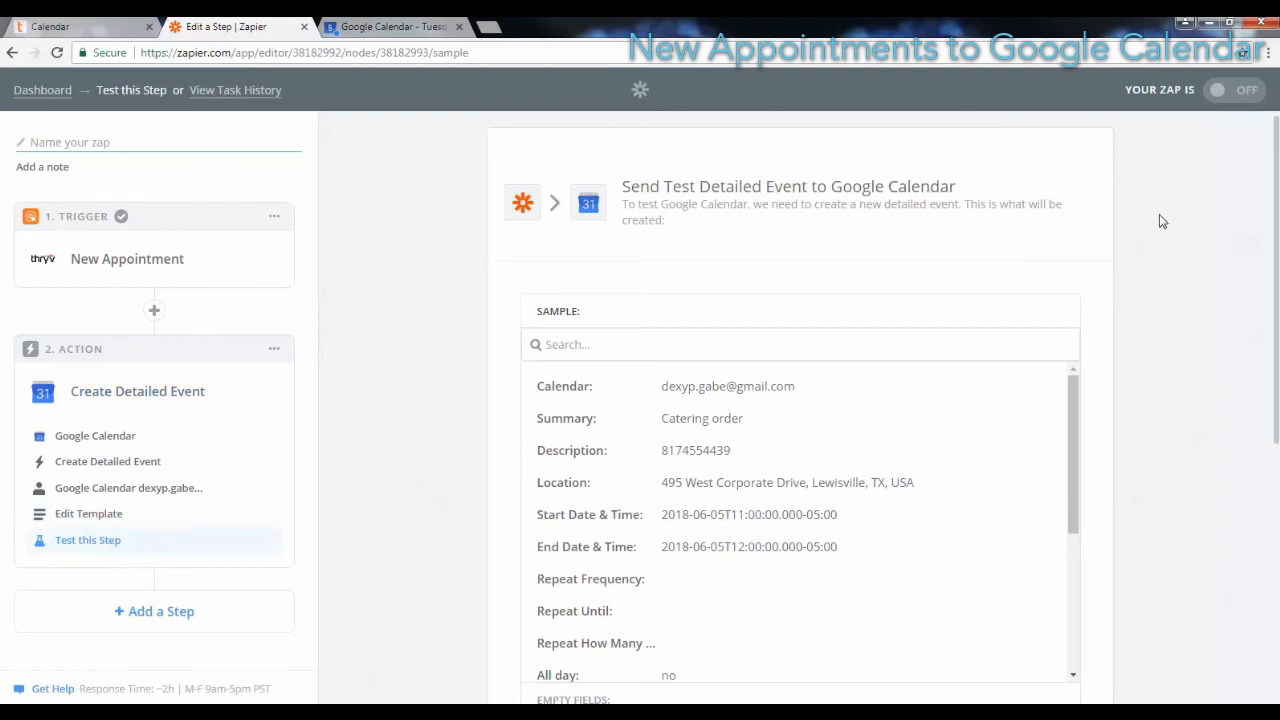
{"action": "scroll", "coordinate": [1162, 220], "scroll_direction": "down", "scroll_amount": 5}
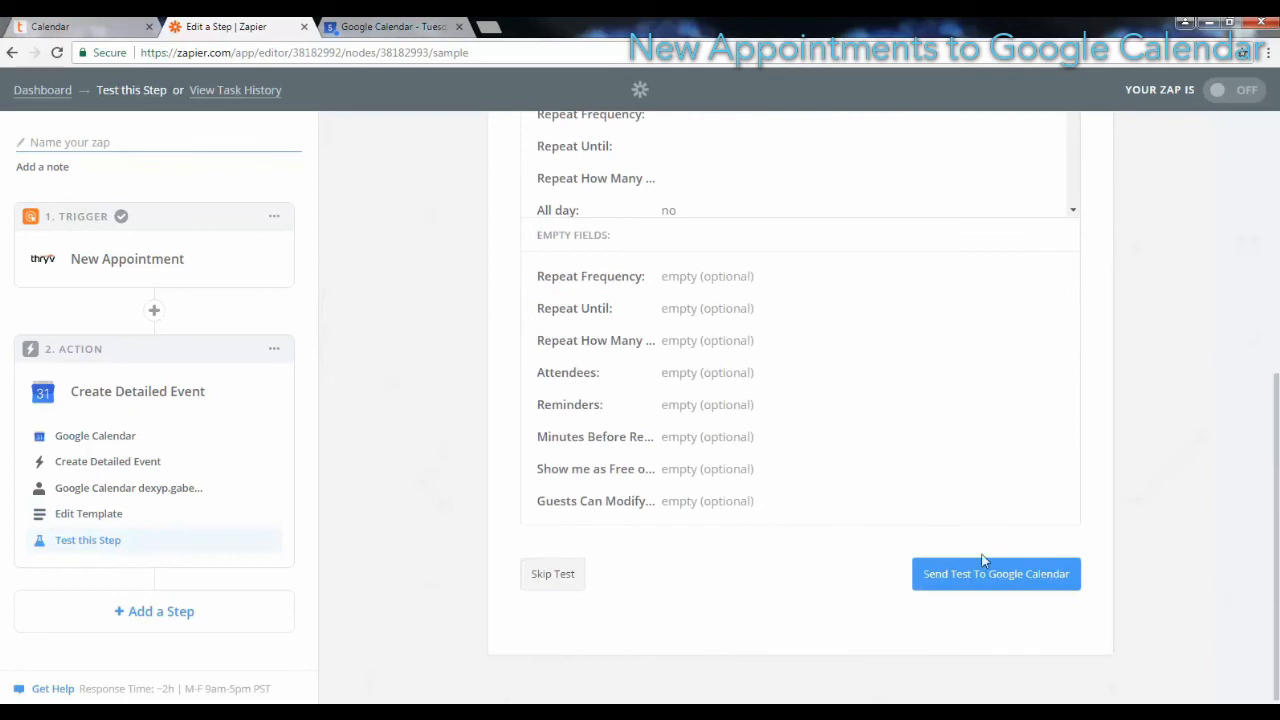
{"action": "left_click", "coordinate": [952, 584]}
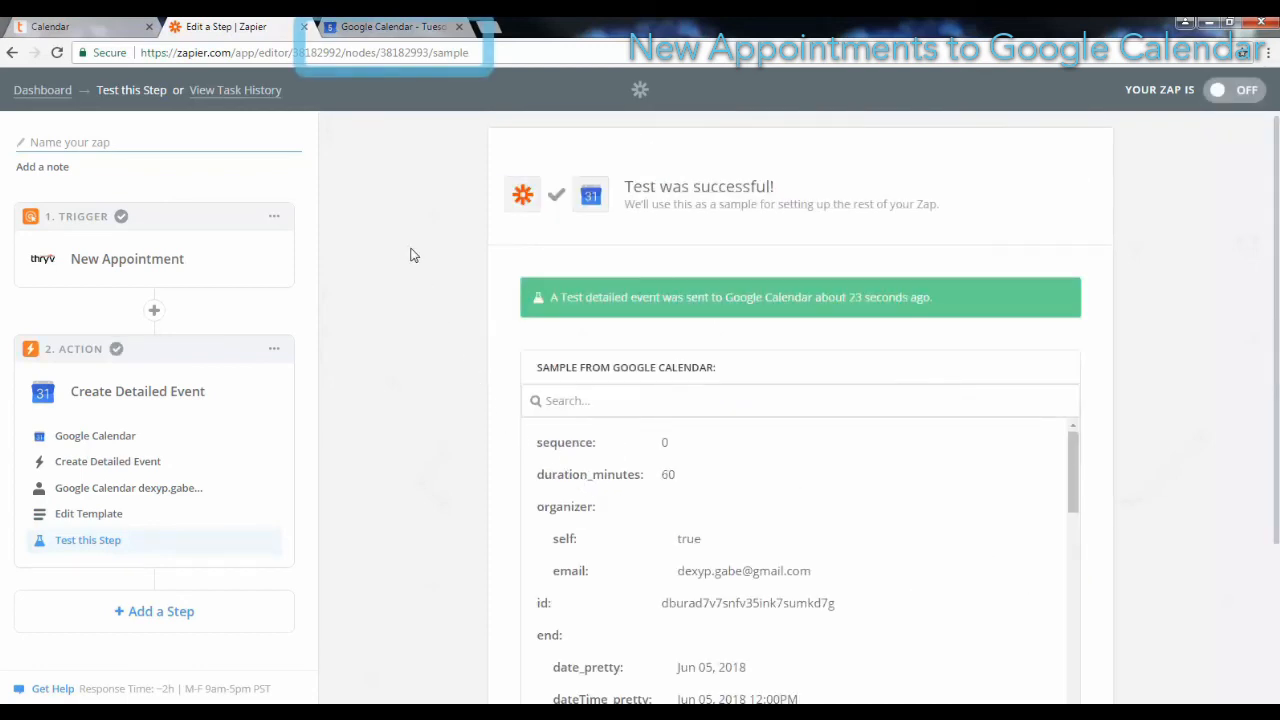
Step: Check the Catering order test event in Google Calendar's day view, and return to the Zapier editor
{"action": "left_click", "coordinate": [387, 28]}
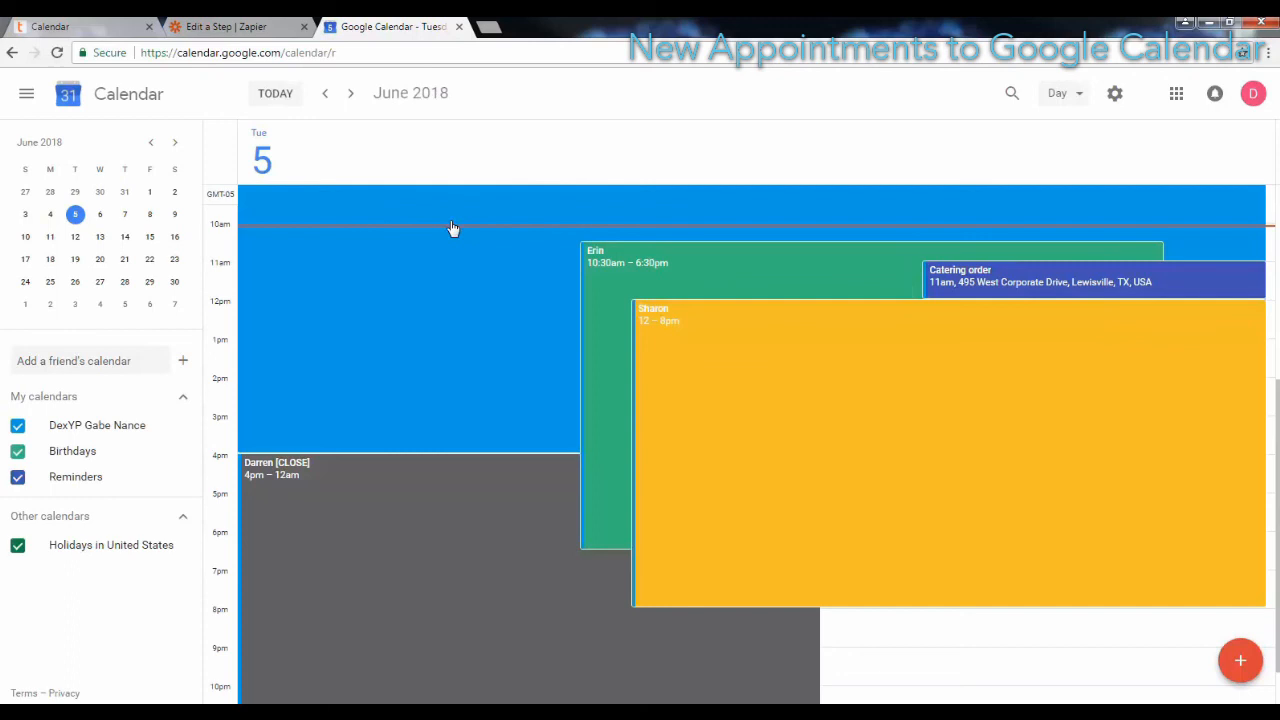
{"action": "left_click", "coordinate": [274, 27]}
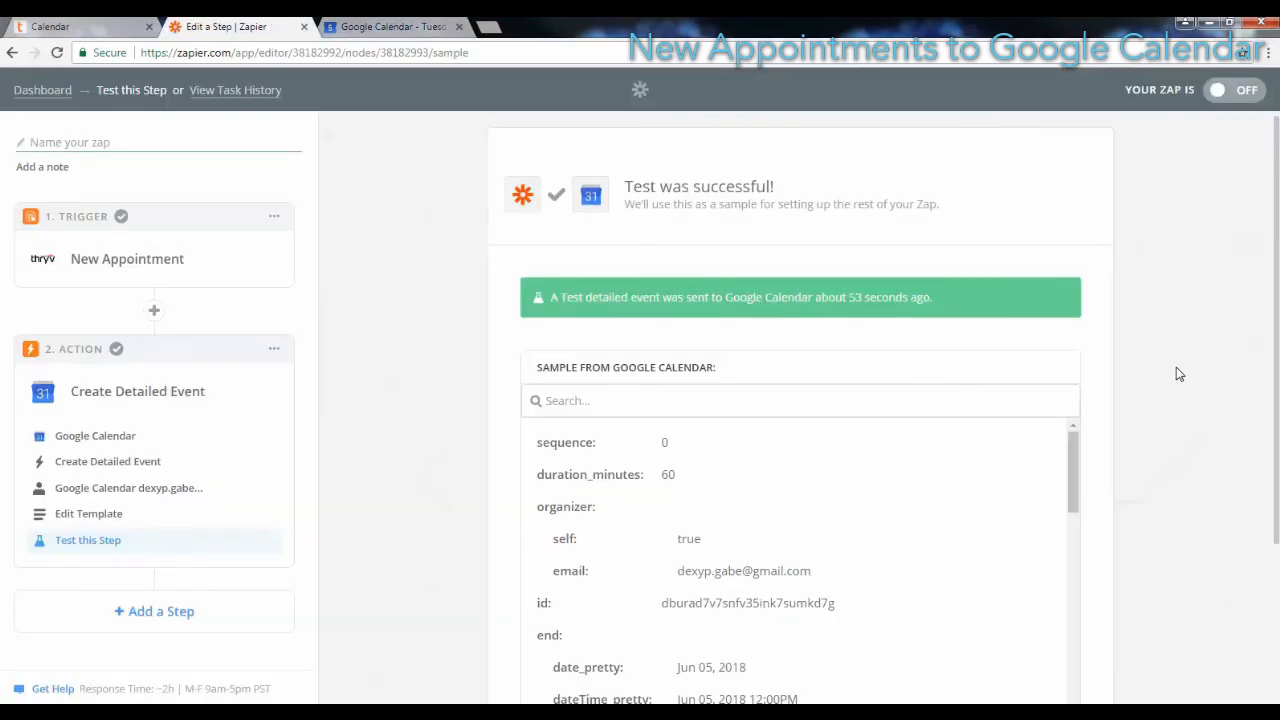
Step: Finish the action setup by naming the Zap "New Appointment to Google Calendar" and turning it on
{"action": "scroll", "coordinate": [1177, 370], "scroll_direction": "down", "scroll_amount": 2}
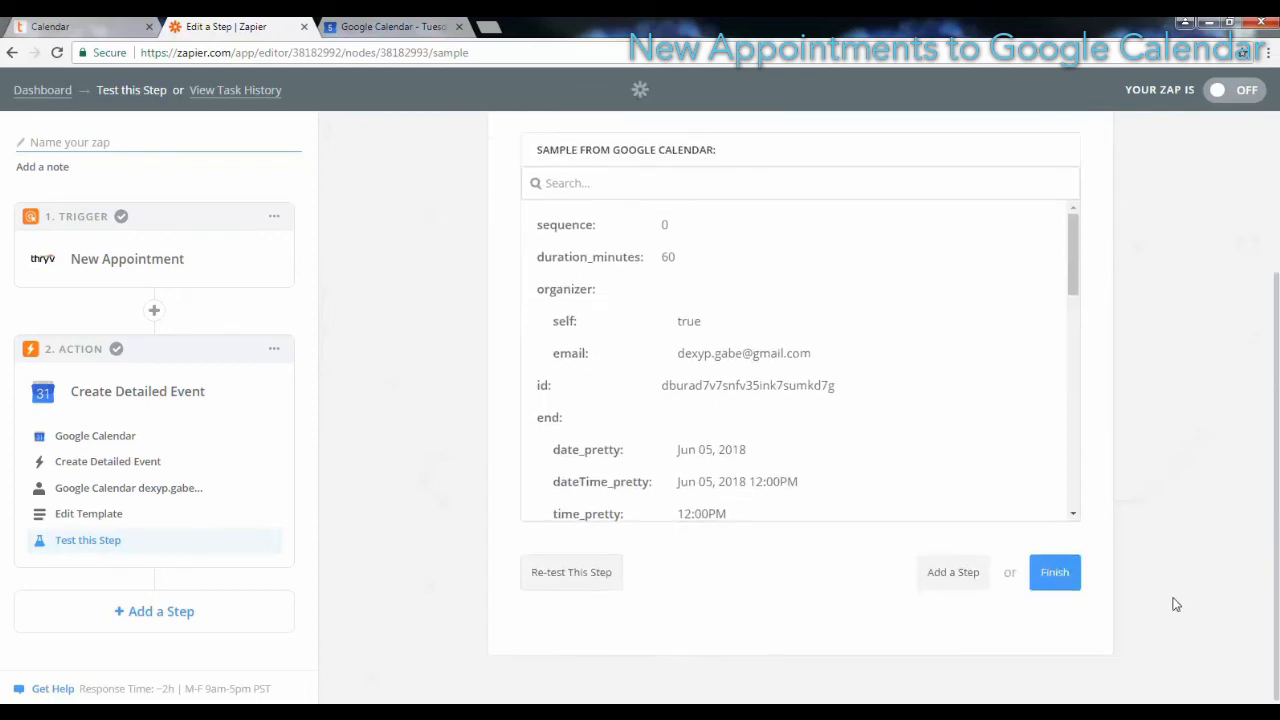
{"action": "left_click", "coordinate": [1058, 578]}
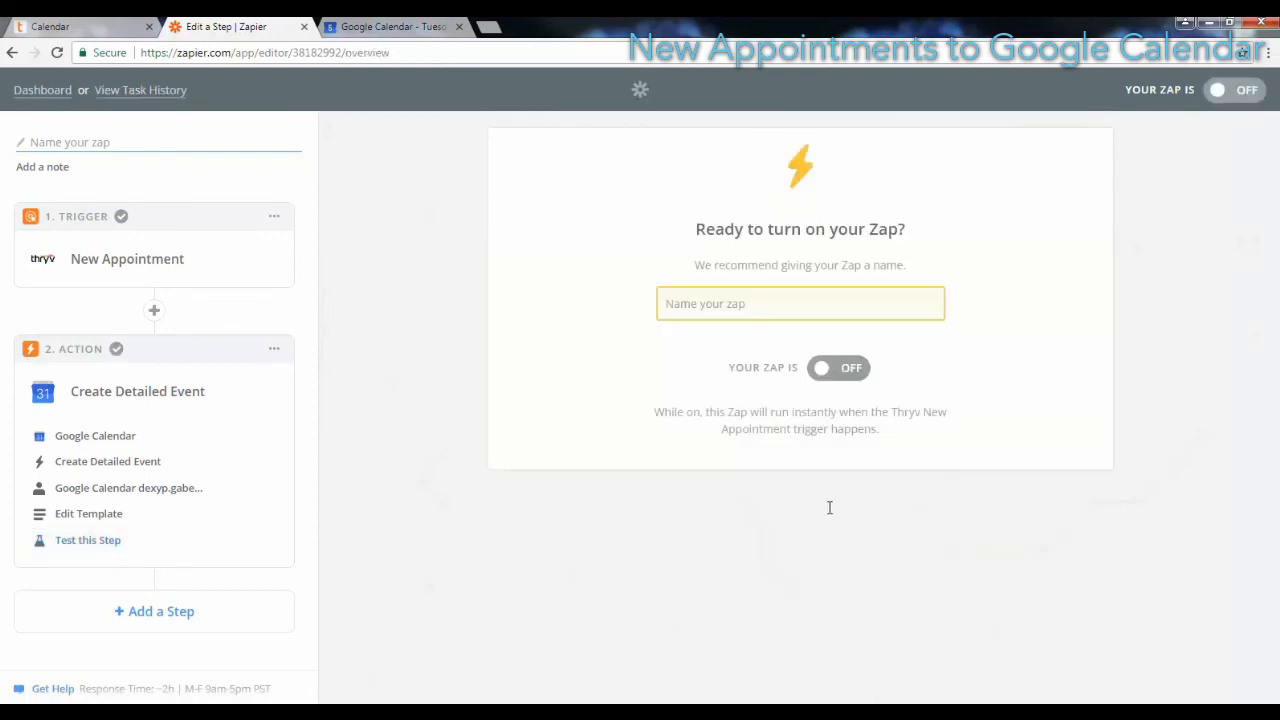
{"action": "left_click", "coordinate": [760, 304]}
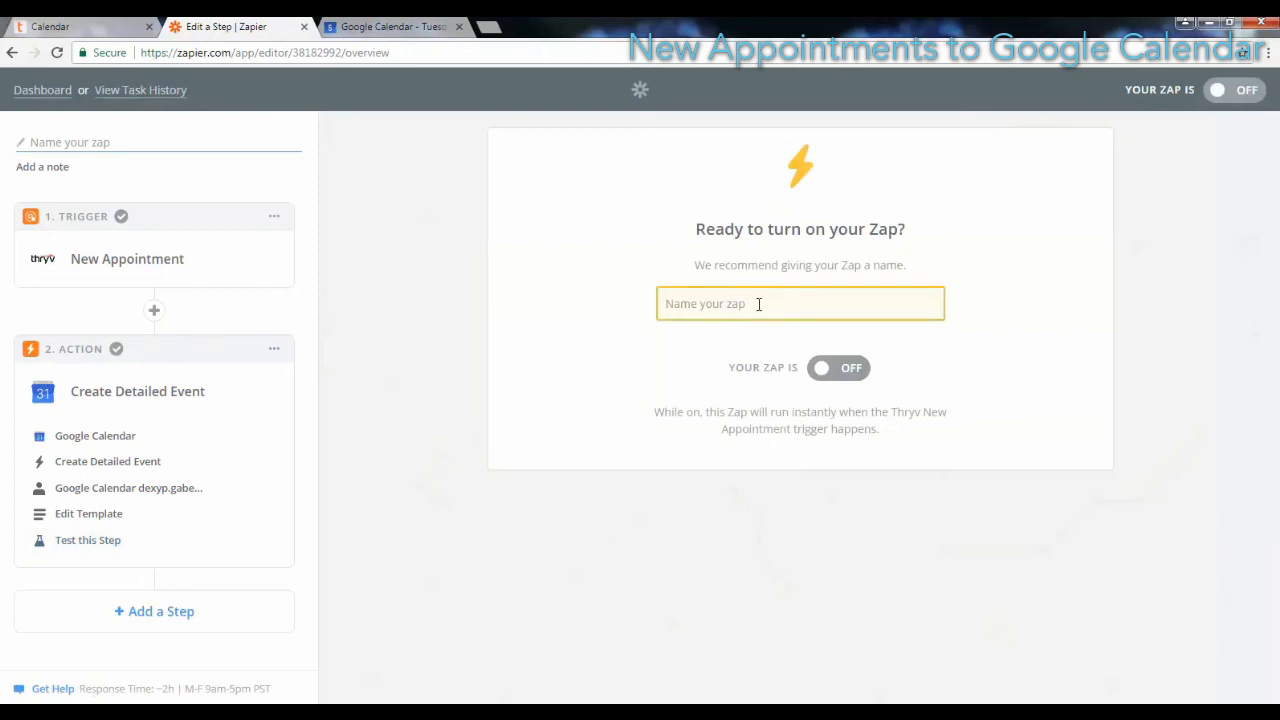
{"action": "type", "text": "New A"}
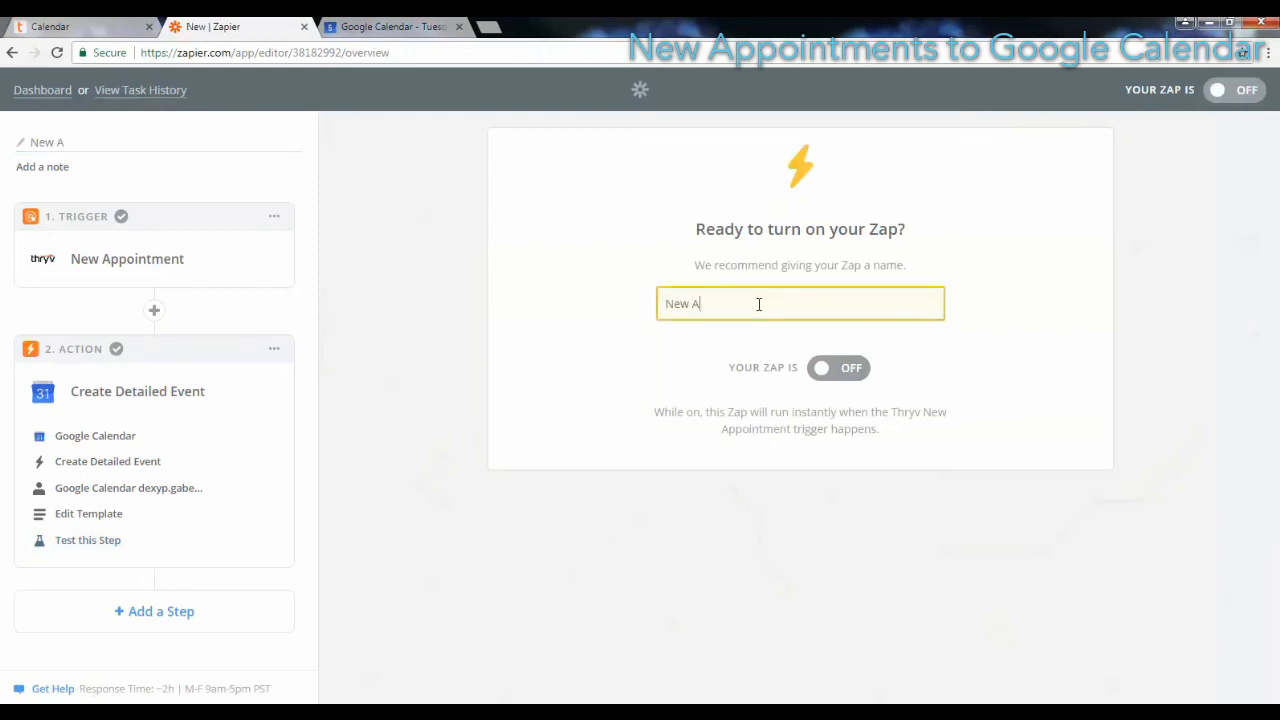
{"action": "type", "text": "ppointment to Google Calendar"}
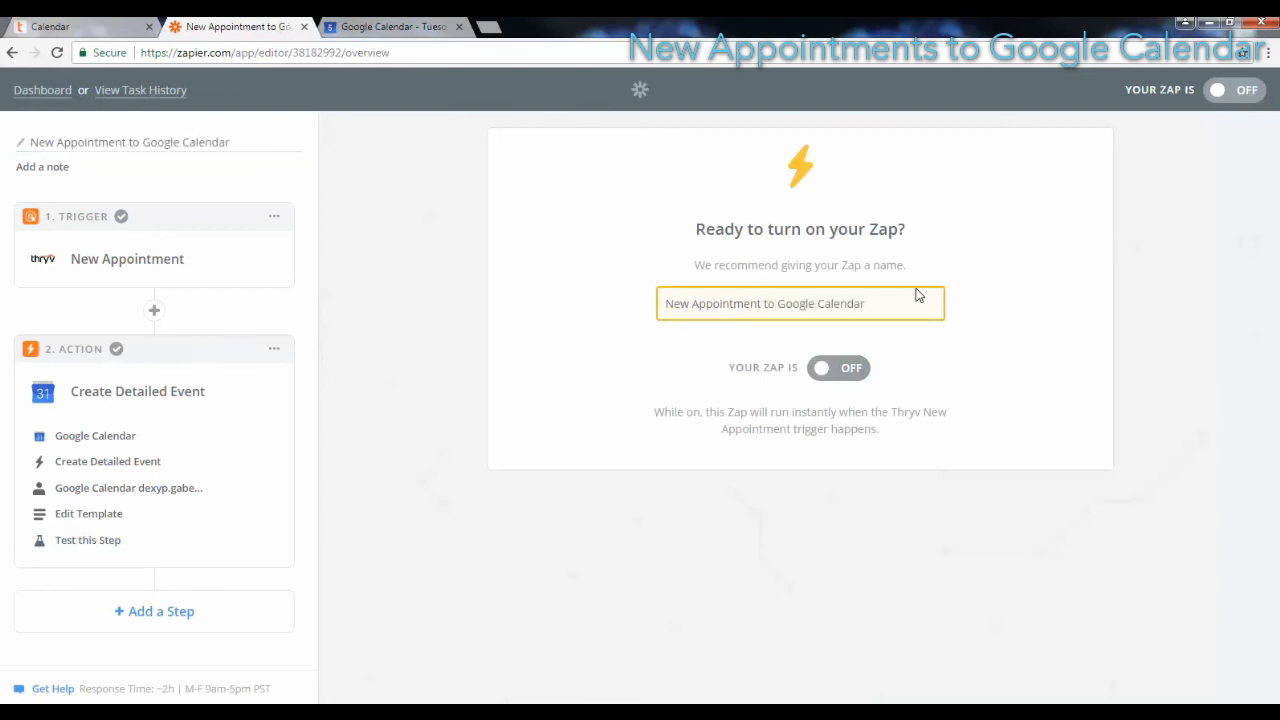
{"action": "left_click", "coordinate": [823, 380]}
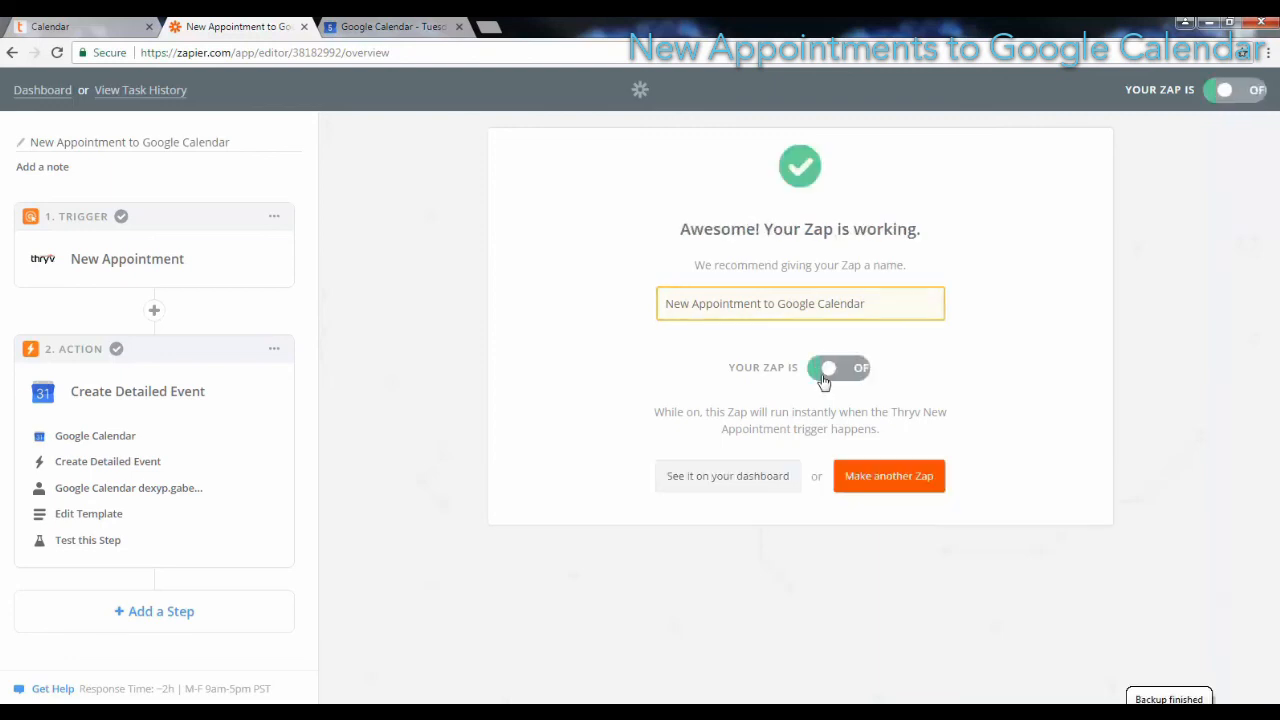